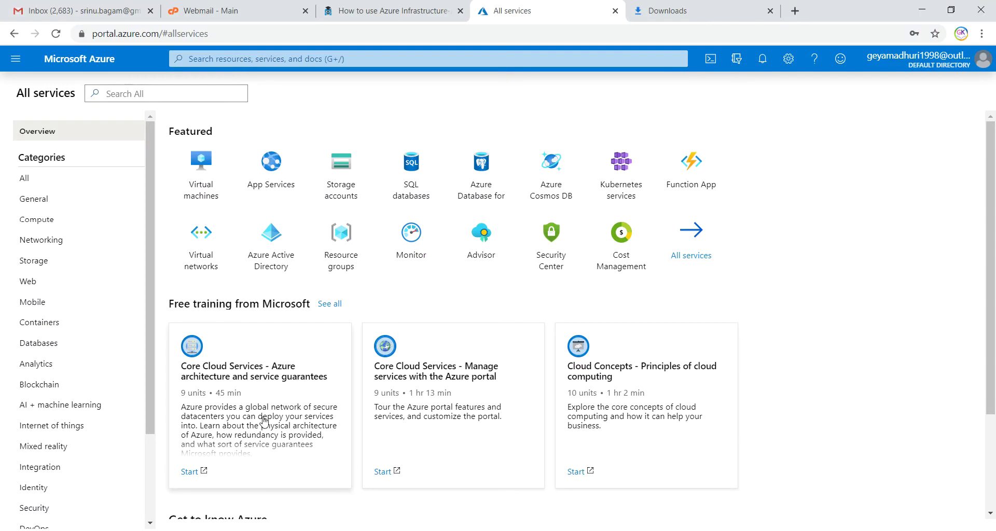
# - Go to Virtual machines from the portal menu, where vm2 is deallocated and vm3 is creating
pyautogui.click(15, 63)
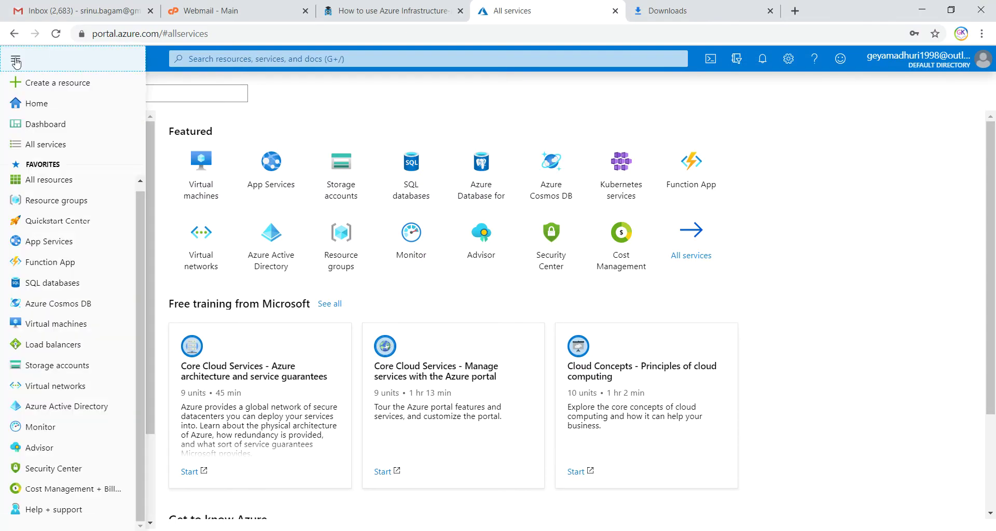
pyautogui.moveTo(51, 327)
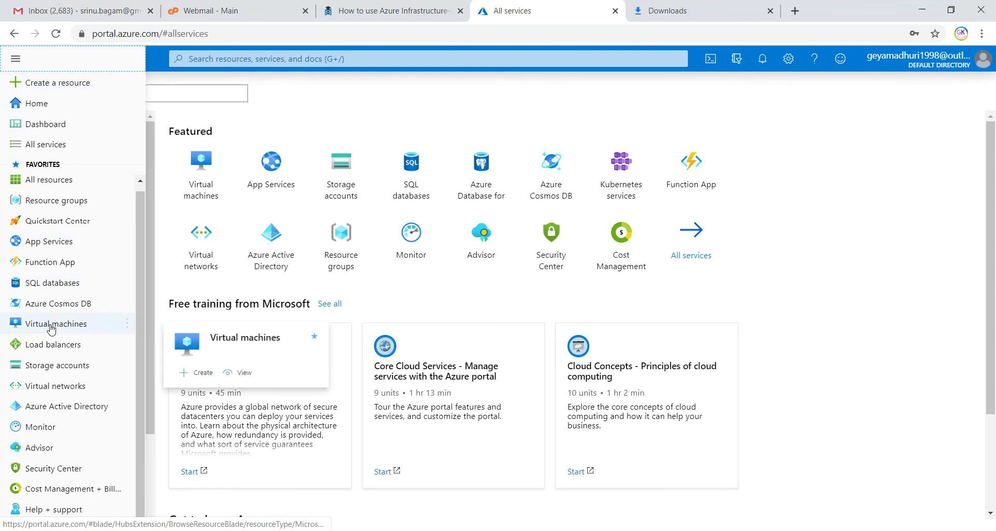
pyautogui.click(51, 325)
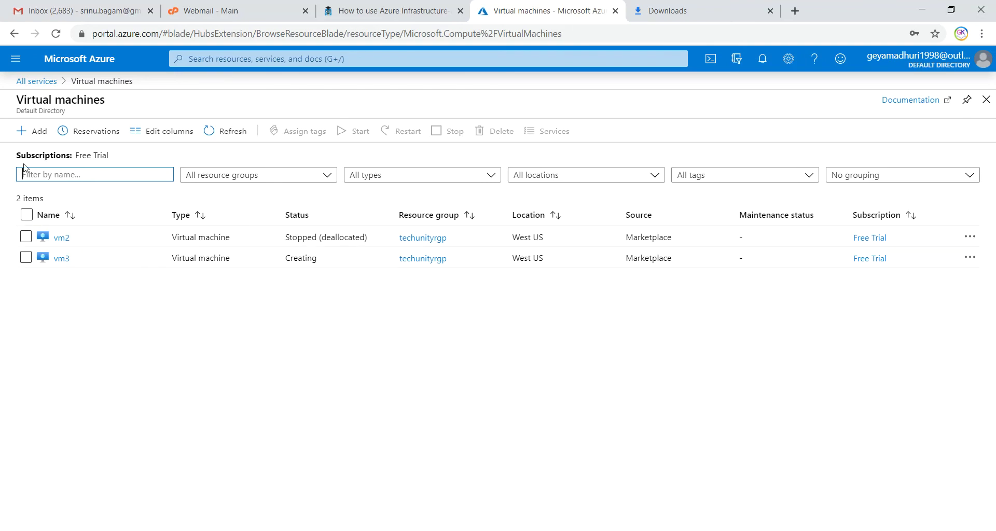
# - Begin a new virtual machine using the Free Trial subscription and resource group techunityrgp
pyautogui.click(36, 133)
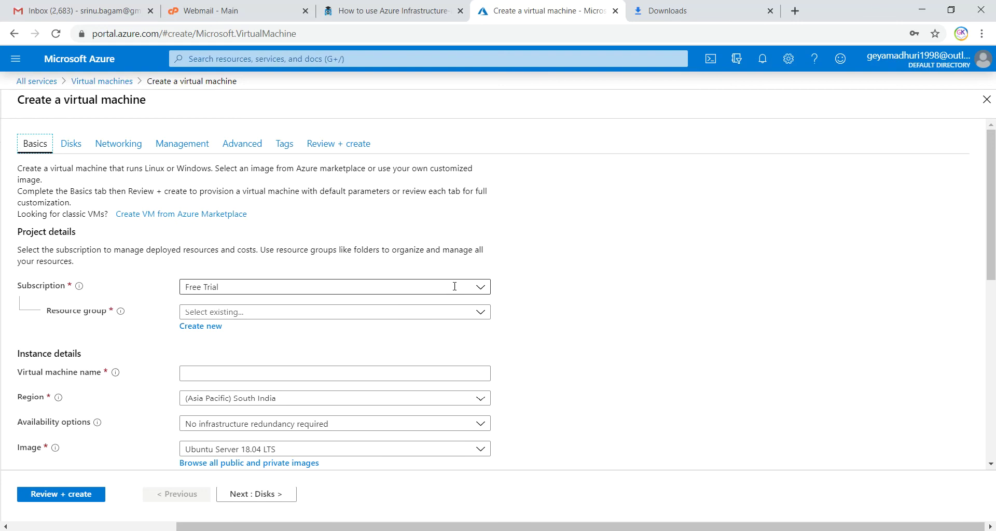
pyautogui.click(481, 289)
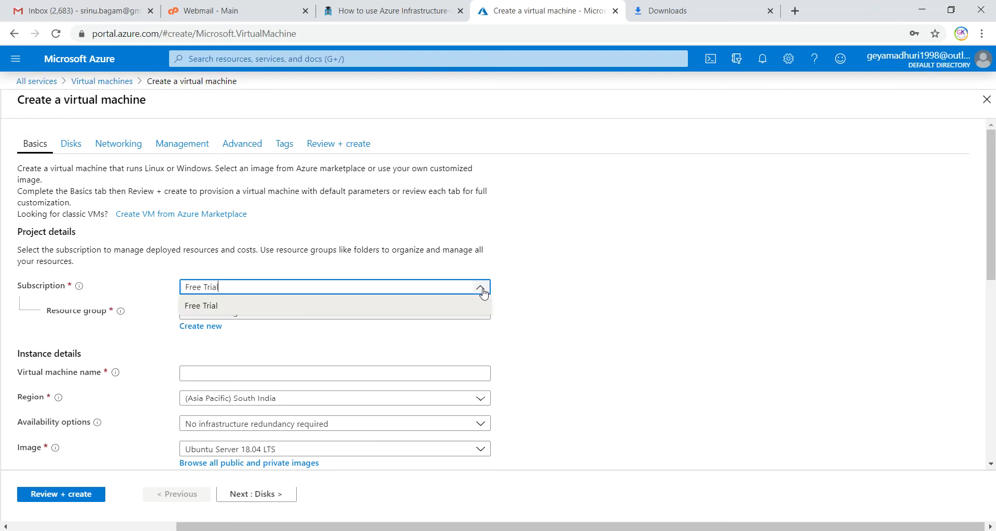
pyautogui.click(430, 307)
pyautogui.scroll(-3, 332, 354)
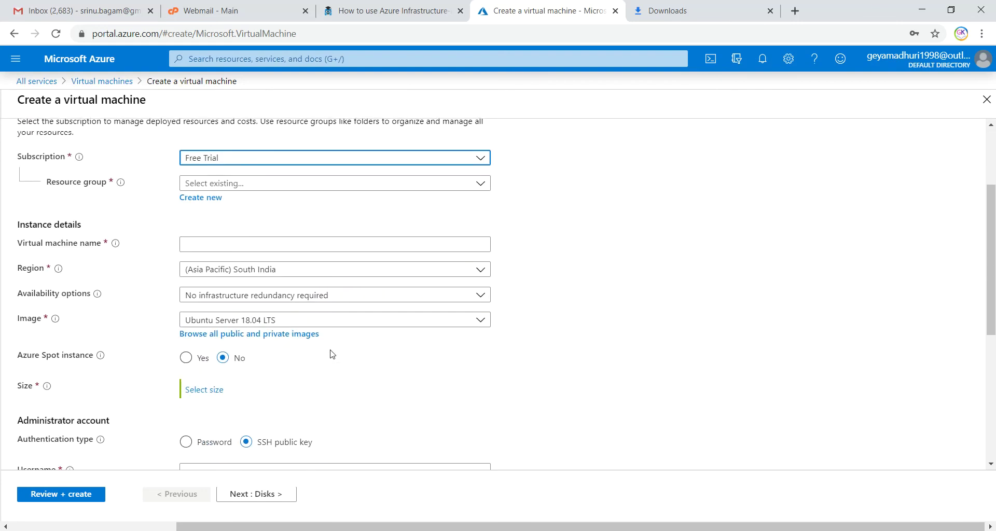
pyautogui.click(480, 187)
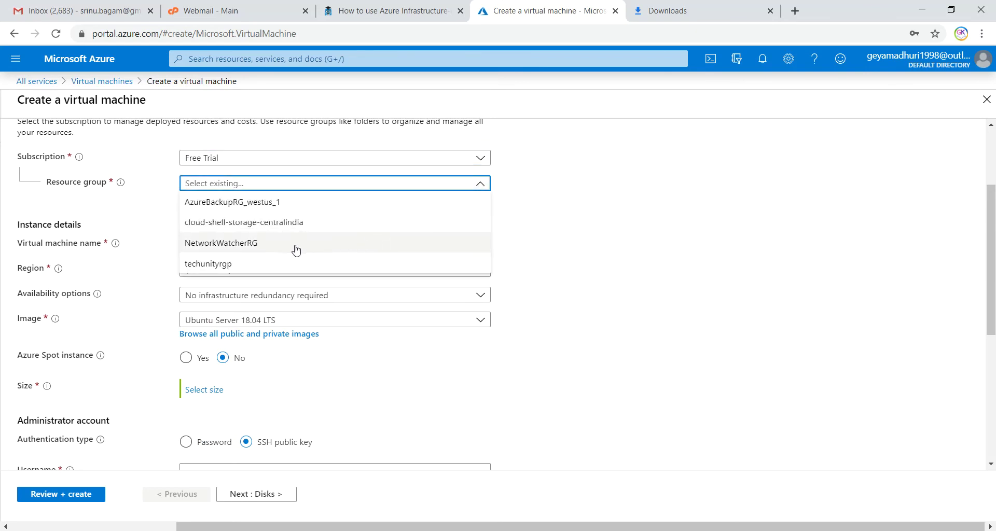
pyautogui.click(212, 265)
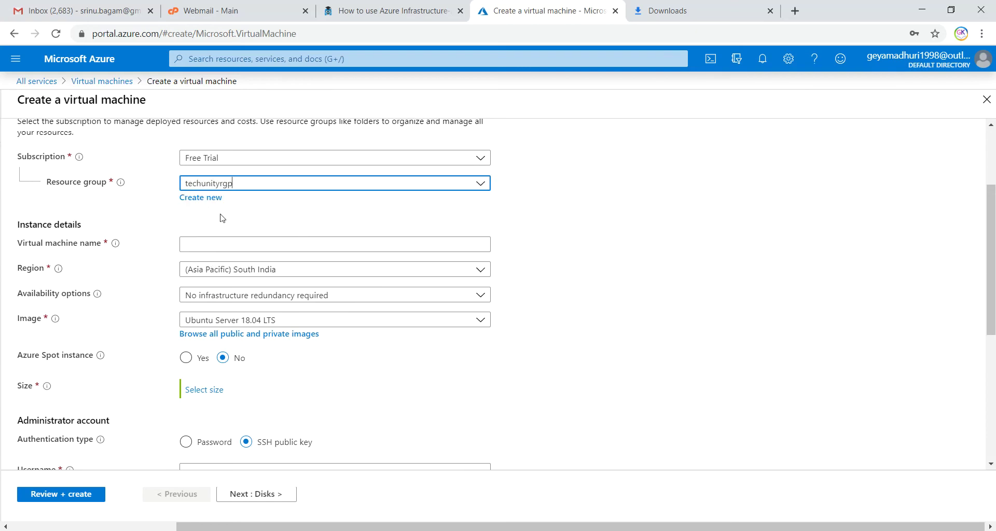
pyautogui.scroll(-1, 222, 218)
pyautogui.click(196, 179)
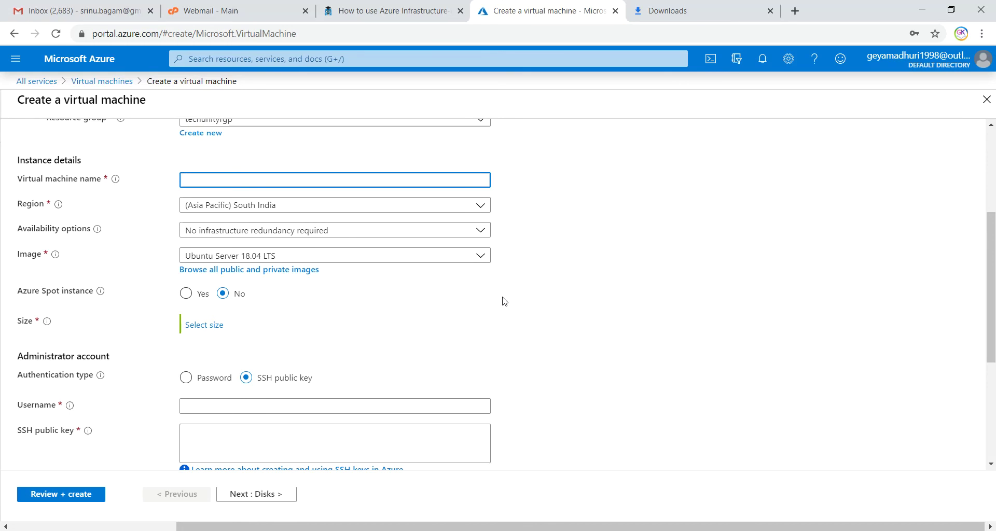
# - Name the VM vm4 and set its region to (US) West US
pyautogui.write('vm4')
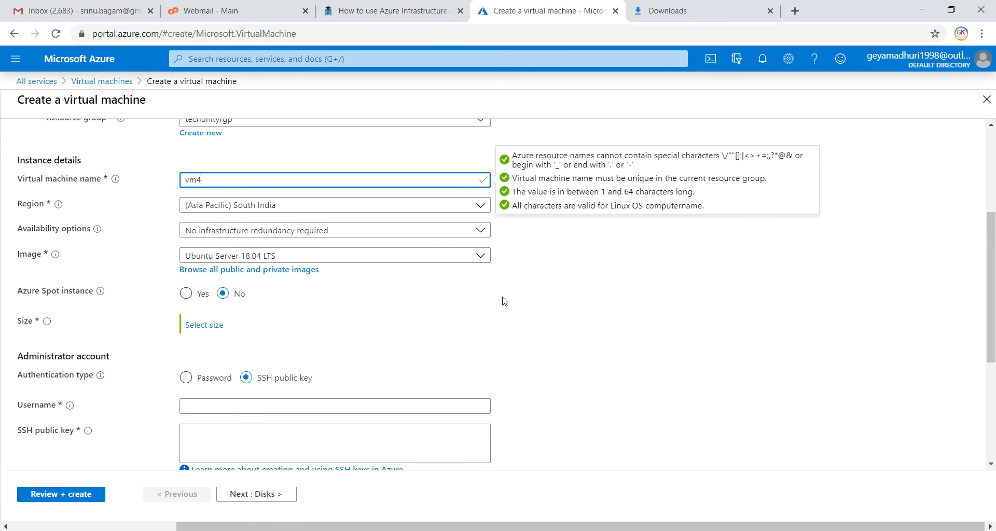
pyautogui.click(341, 293)
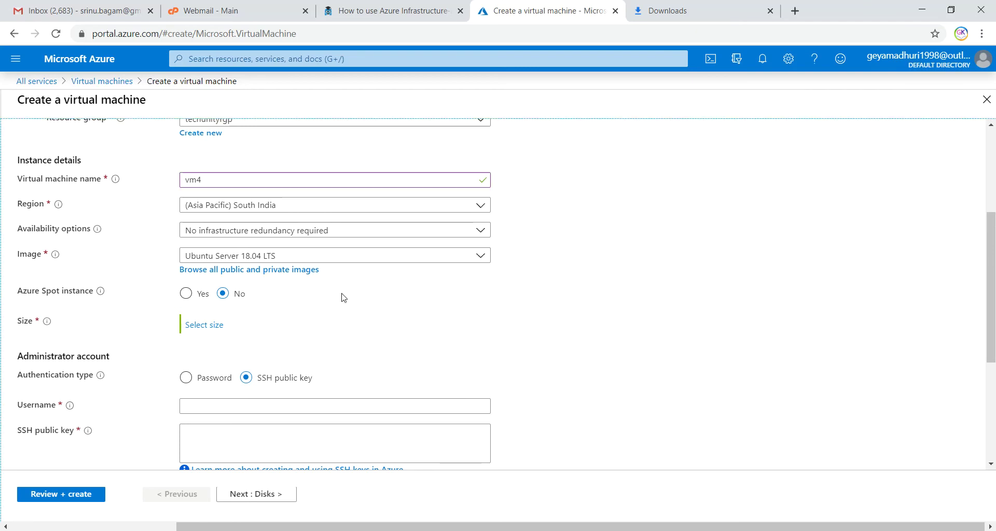
pyautogui.click(483, 210)
pyautogui.scroll(5, 374, 284)
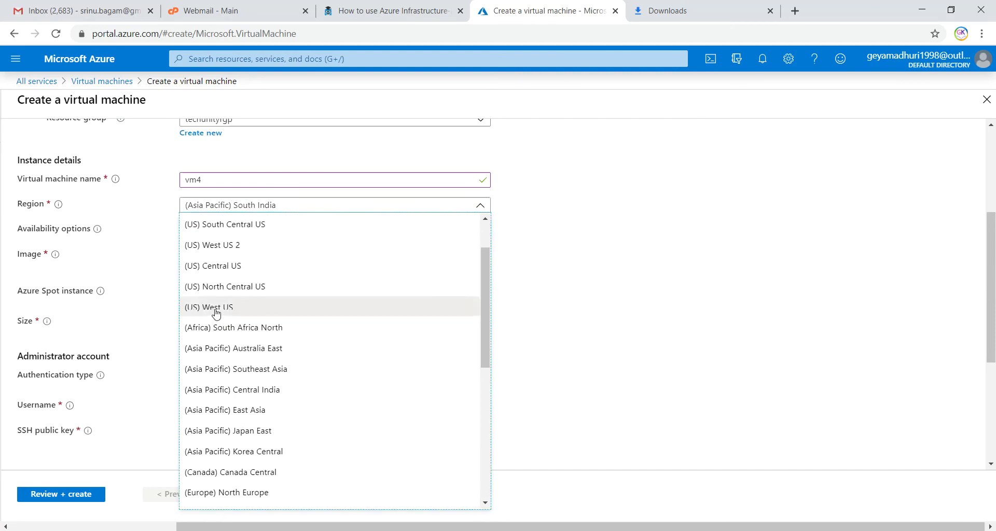
pyautogui.click(217, 310)
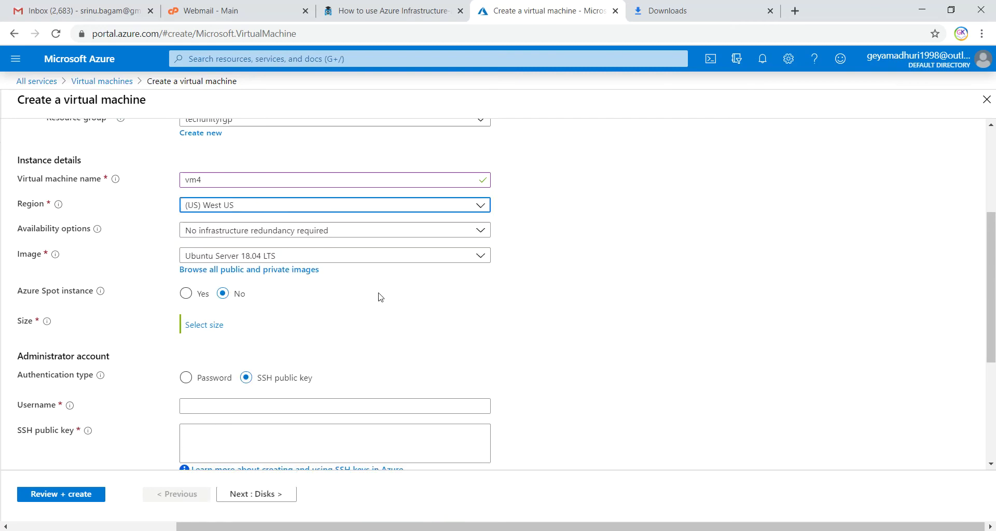
# - Choose Availability set as the availability option and start a new set
pyautogui.click(482, 233)
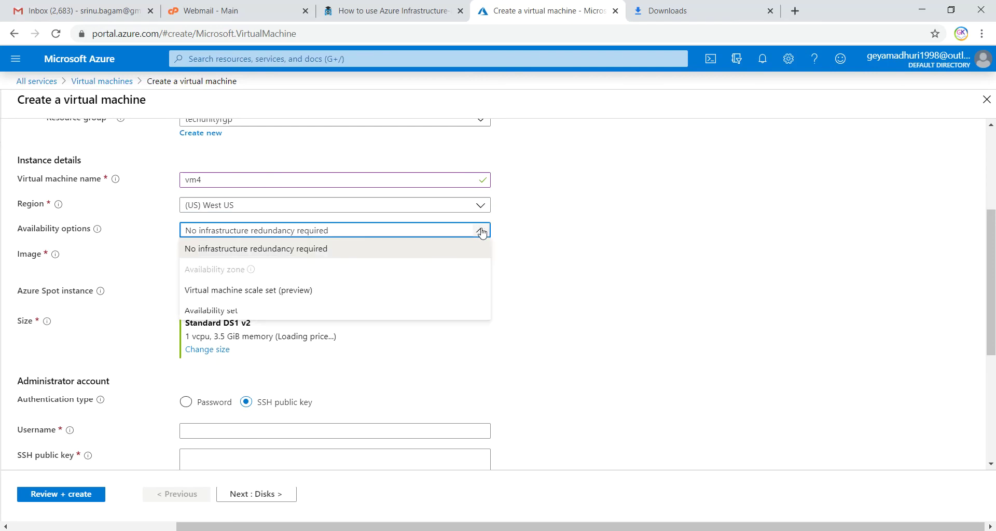
pyautogui.click(228, 311)
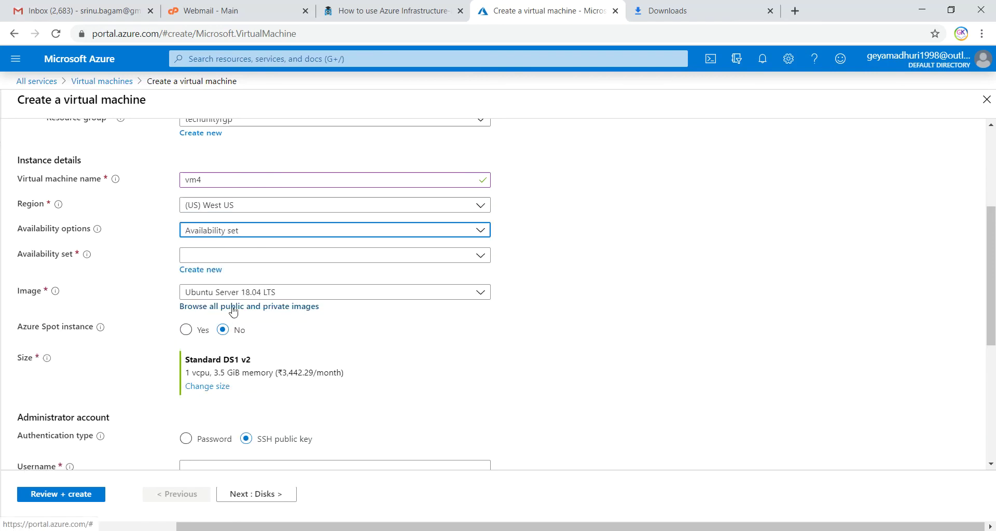
pyautogui.click(197, 270)
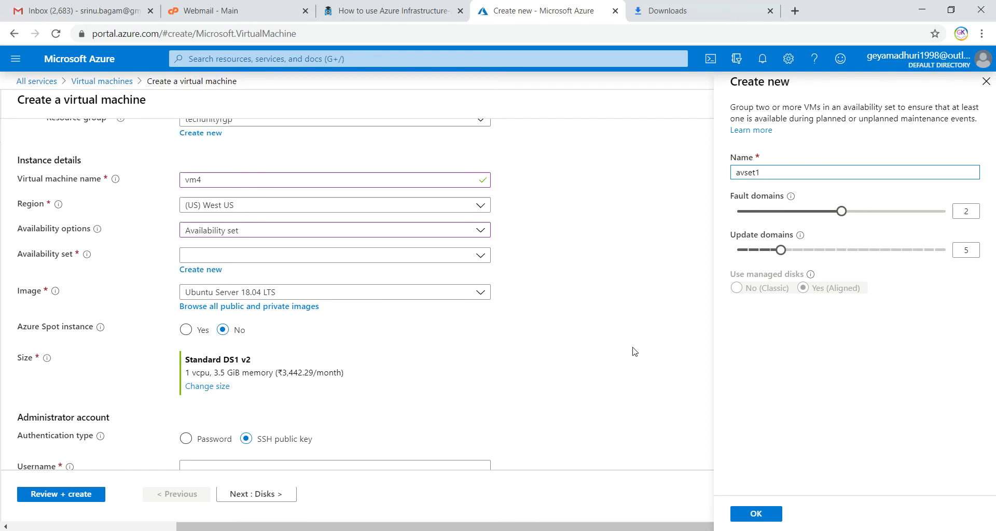
# - Create availability set avset1 with 3 fault domains and 10 update domains
pyautogui.doubleClick(966, 210)
pyautogui.doubleClick(971, 250)
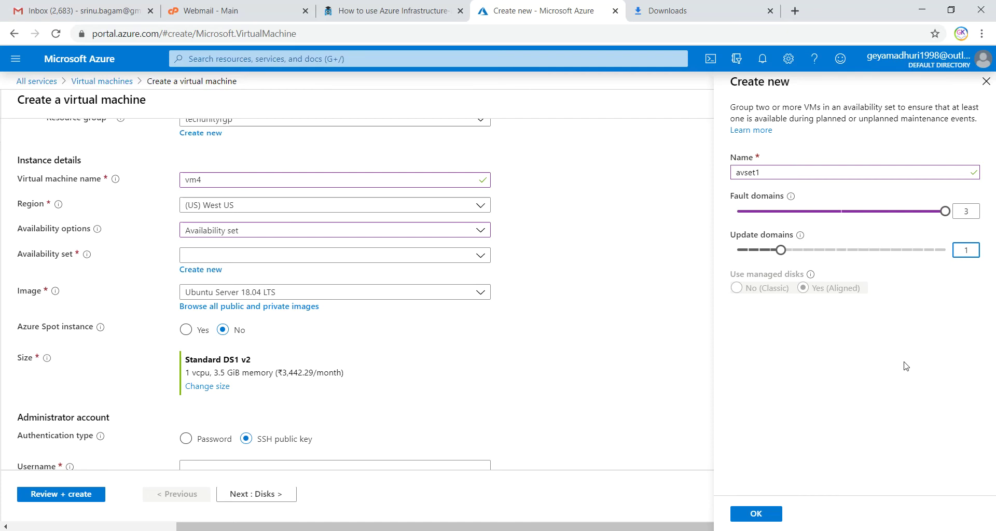
pyautogui.click(789, 365)
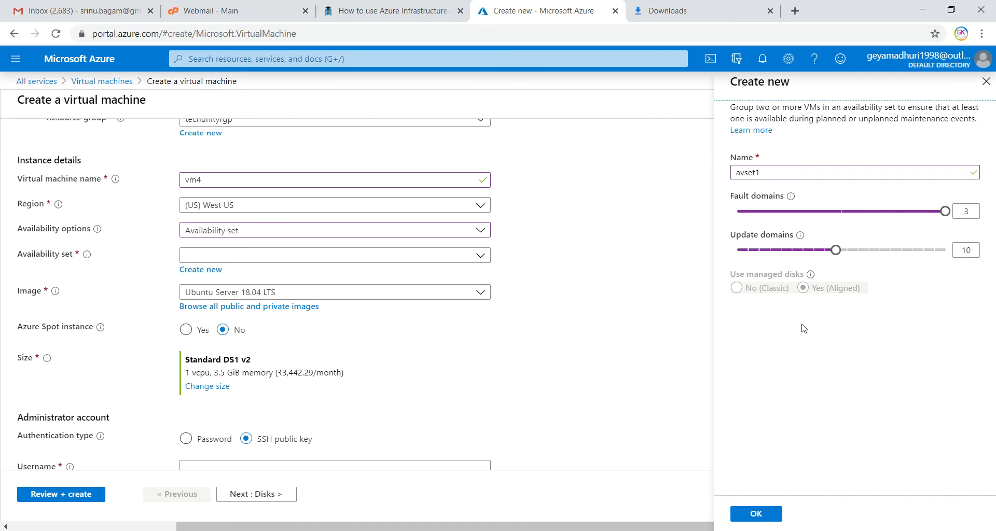
pyautogui.click(757, 515)
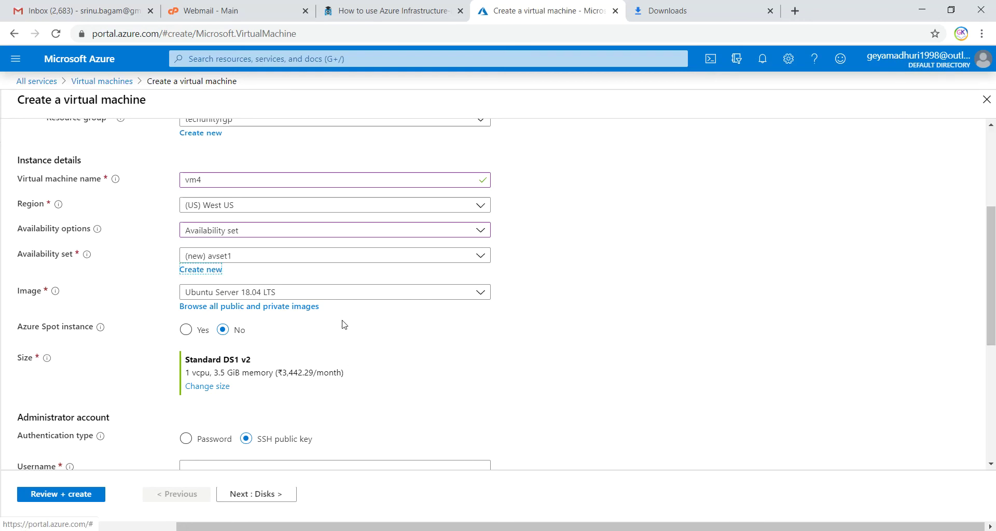
# - Select the Windows Server 2012 R2 Datacenter image and bring up the VM size choices
pyautogui.click(480, 293)
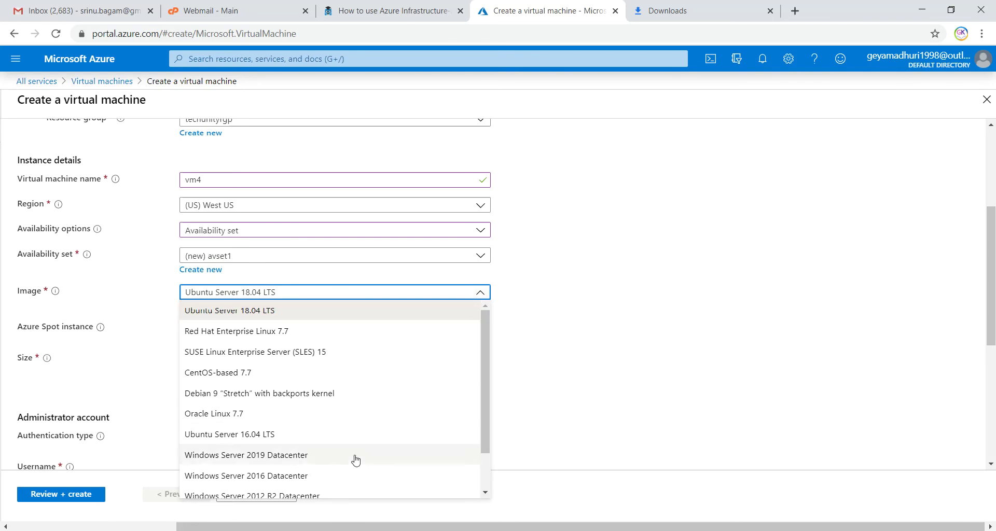
pyautogui.click(267, 499)
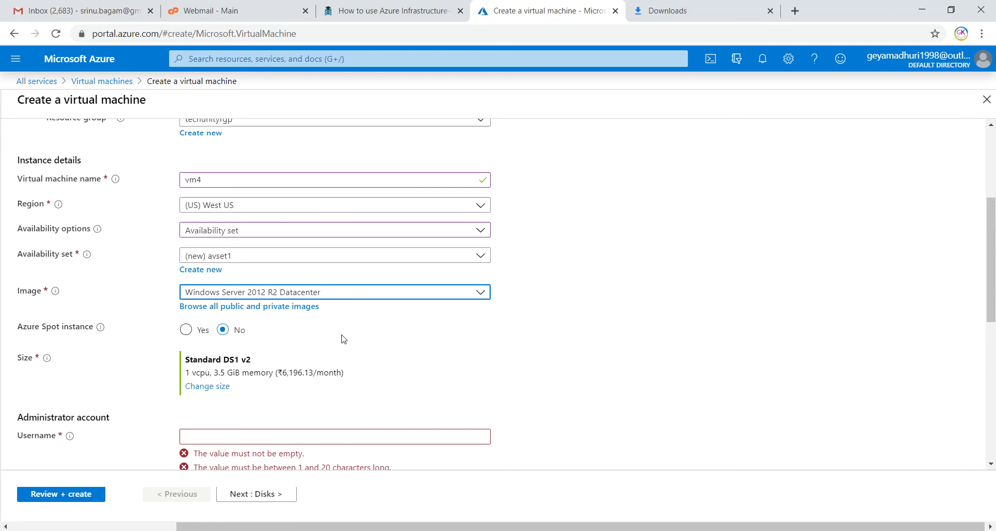
pyautogui.scroll(-4, 227, 407)
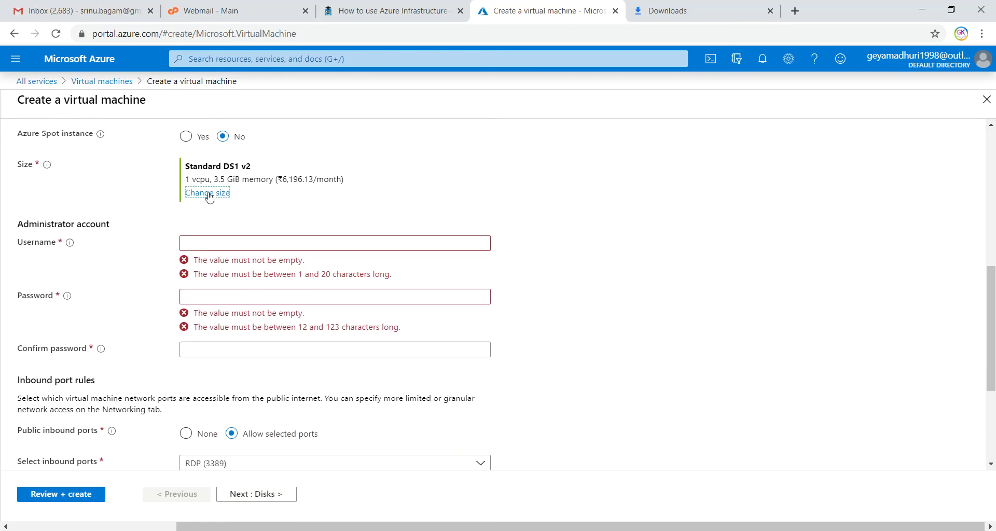
pyautogui.click(208, 193)
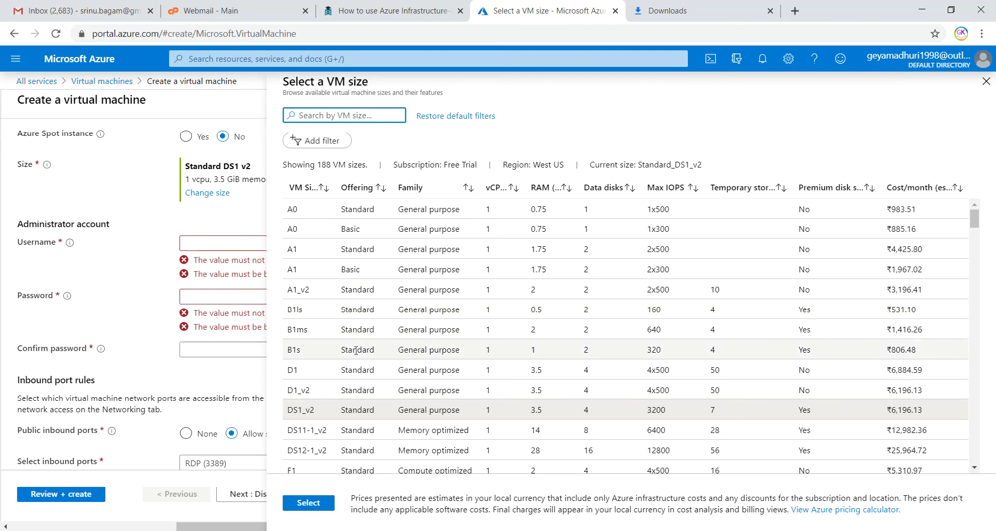
# - Clear the size filters to list all 188 sizes and select the A0 Basic size
pyautogui.scroll(-1, 356, 345)
pyautogui.scroll(1, 356, 351)
pyautogui.click(464, 119)
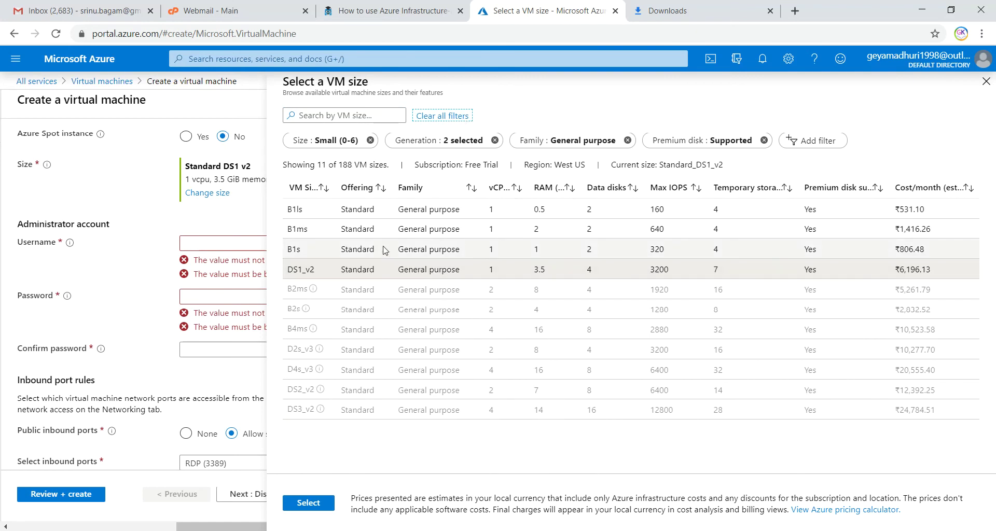
pyautogui.click(440, 117)
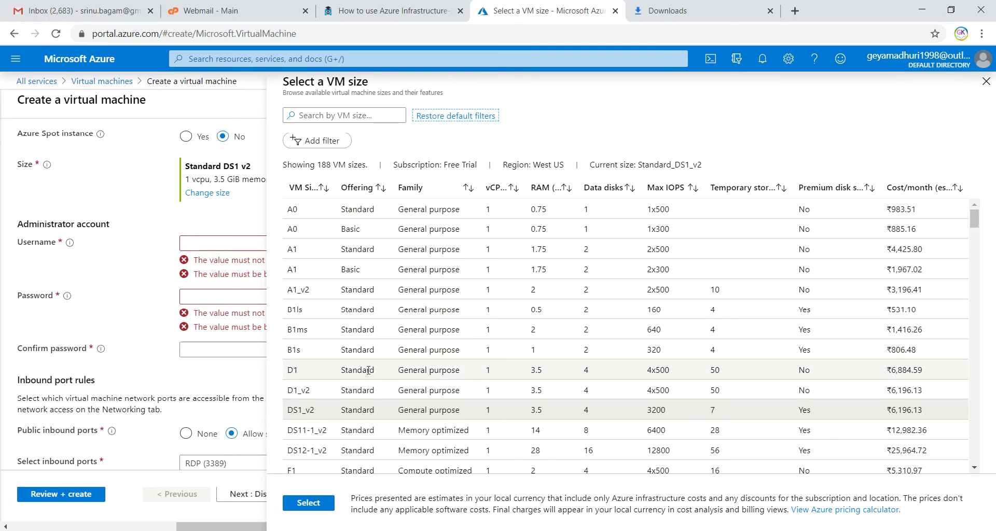
pyautogui.click(363, 290)
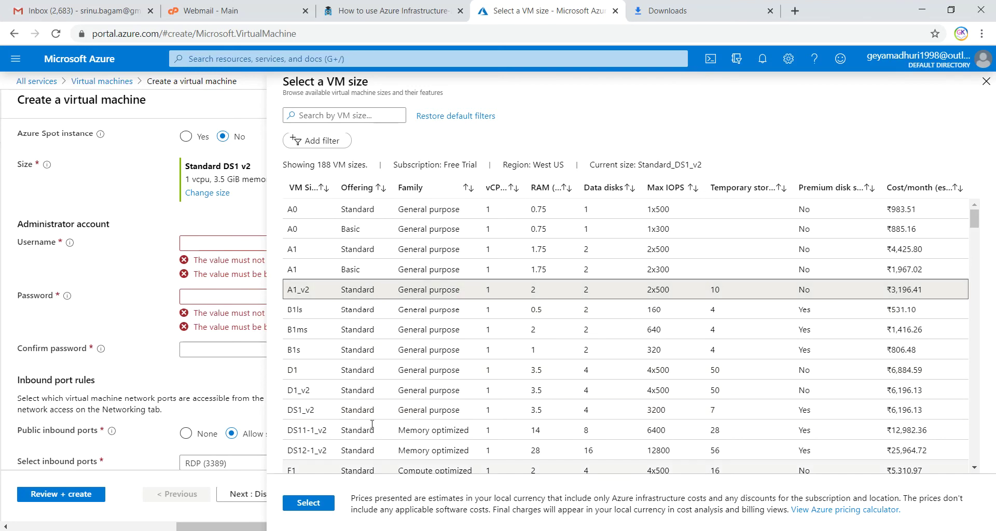
pyautogui.click(350, 230)
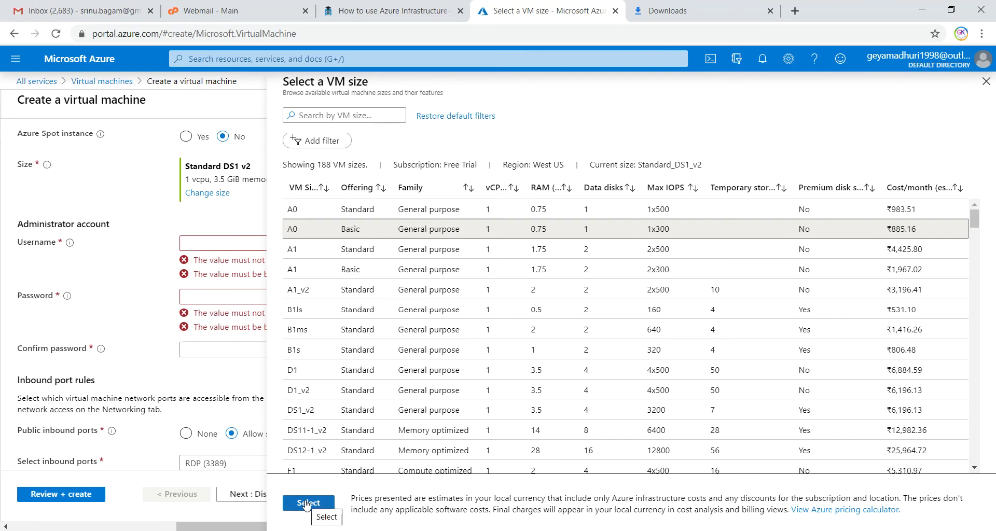
pyautogui.click(308, 503)
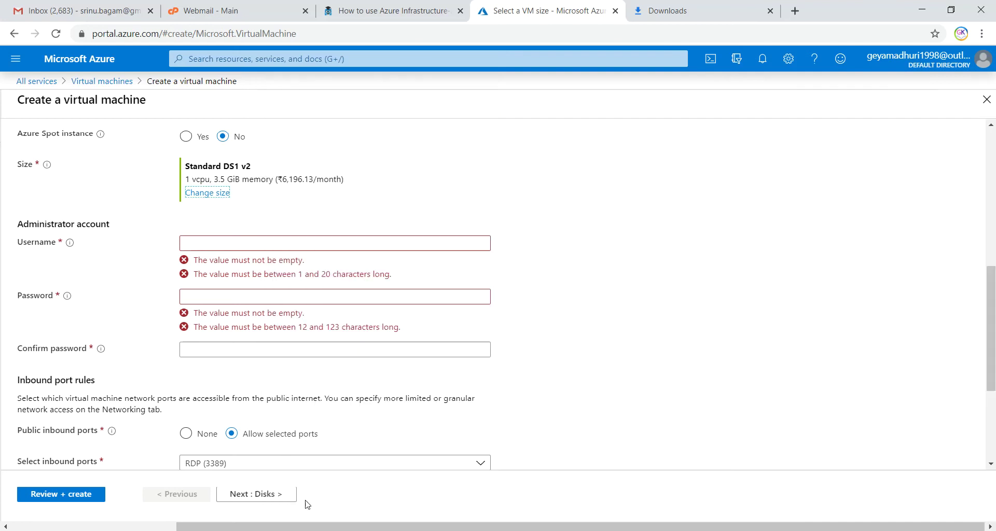
# - Paste the administrator username copied from the saved notes into Username
pyautogui.click(197, 242)
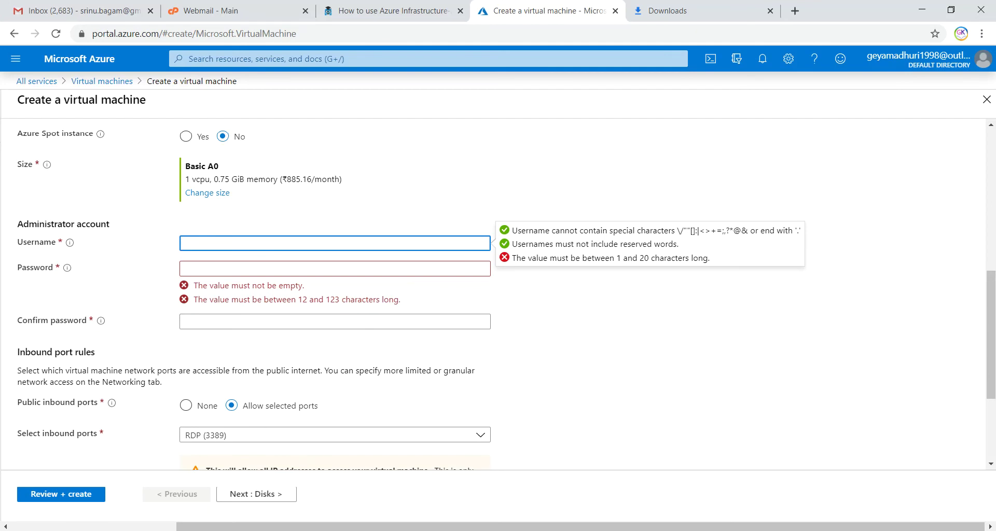
pyautogui.hotkey('alt', 'Tab')
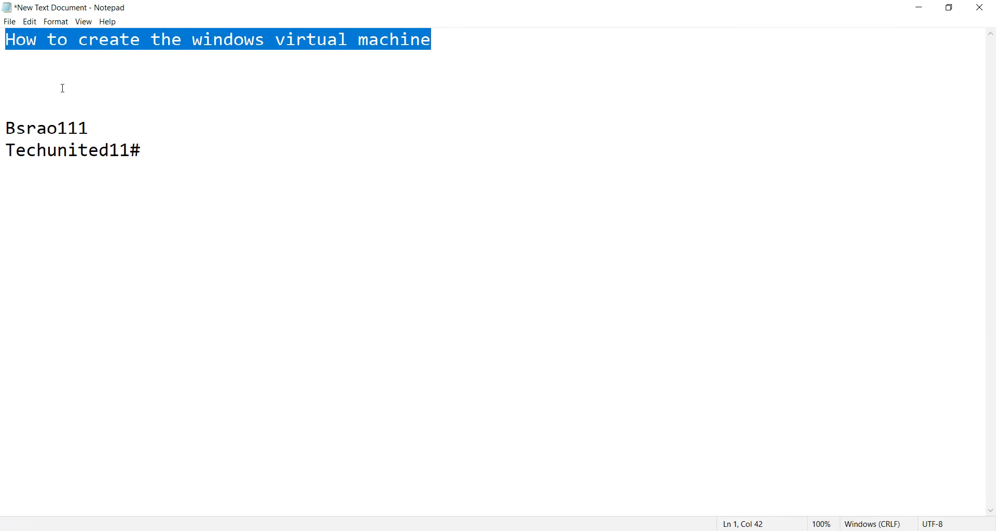
pyautogui.moveTo(94, 133); pyautogui.dragTo(2, 136)
pyautogui.hotkey('ctrl', 'c')
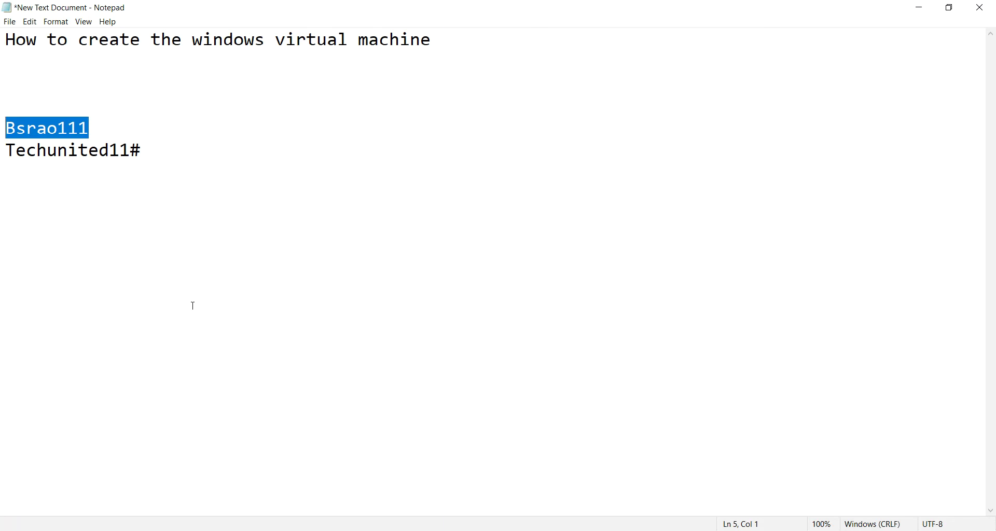
pyautogui.hotkey('alt', 'Tab')
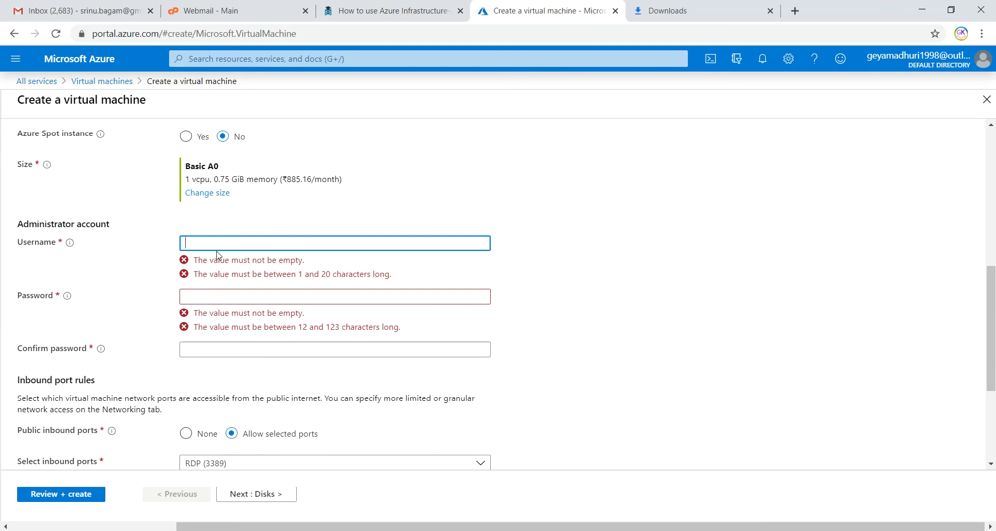
pyautogui.hotkey('ctrl', 'v')
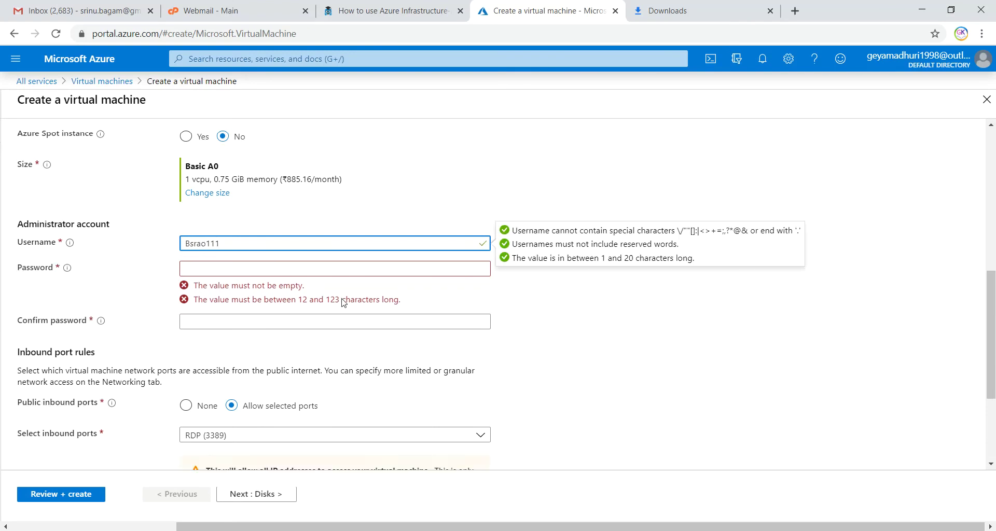
# - Copy the saved password from the notes and paste it into Password
pyautogui.hotkey('alt', 'Tab')
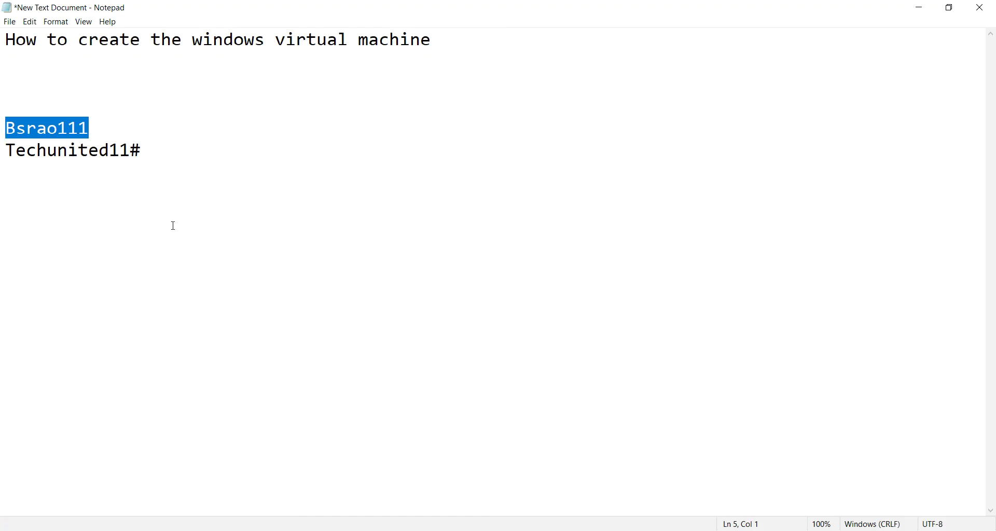
pyautogui.moveTo(151, 153); pyautogui.dragTo(2, 158)
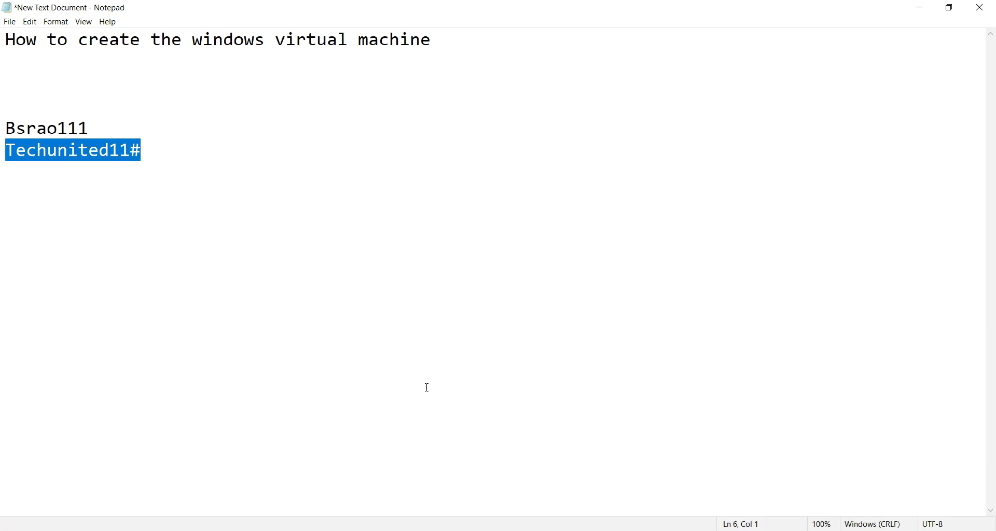
pyautogui.hotkey('alt', 'Tab')
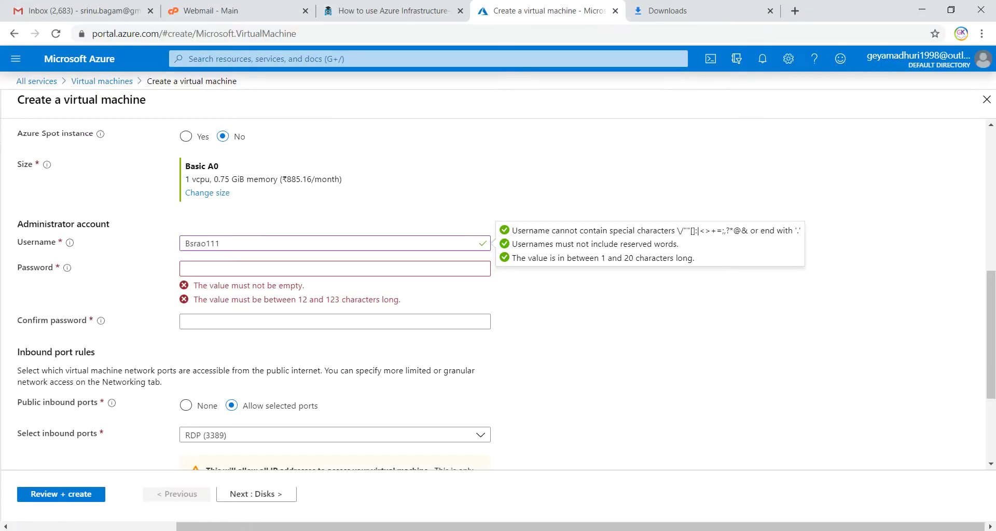
pyautogui.click(199, 267)
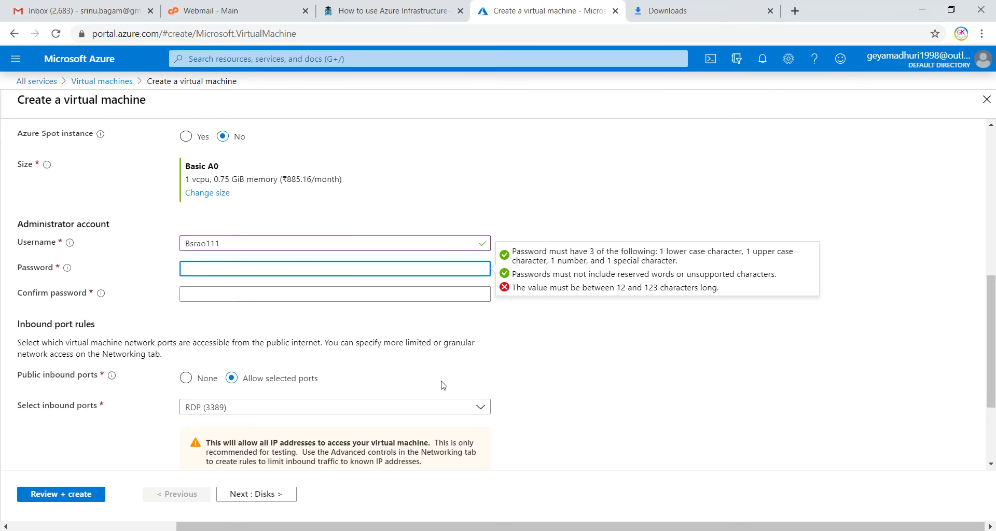
pyautogui.hotkey('ctrl', 'v')
pyautogui.click(192, 293)
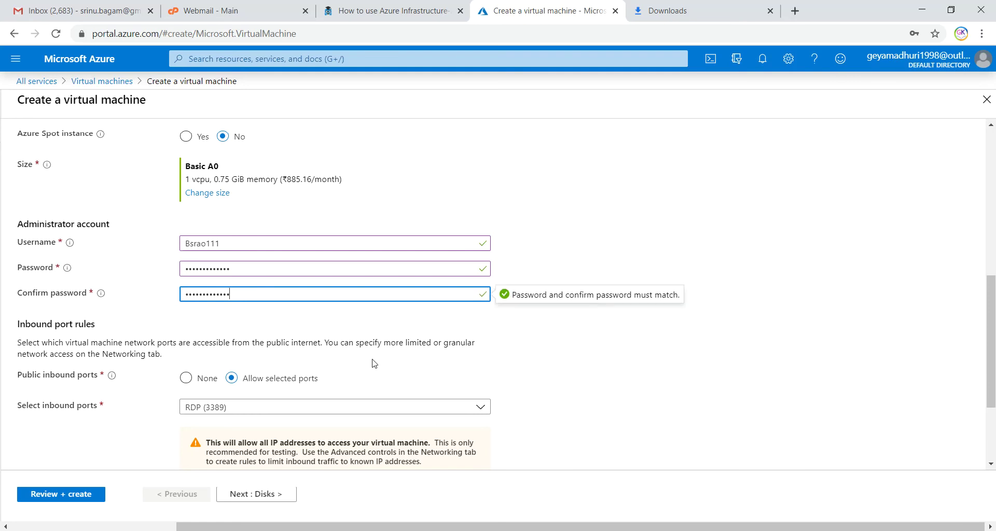
# - Keep RDP (3389) as the selected allowed inbound port
pyautogui.scroll(-3, 374, 363)
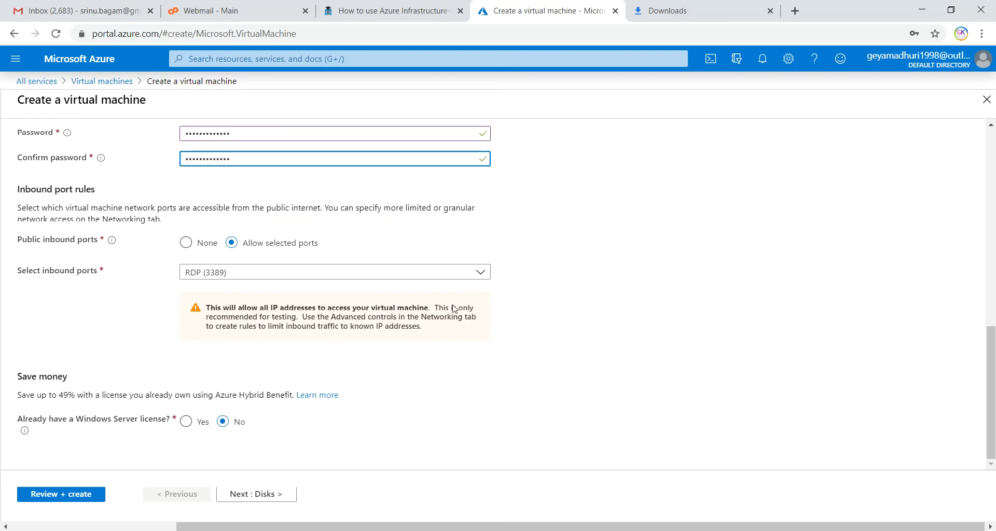
pyautogui.click(480, 271)
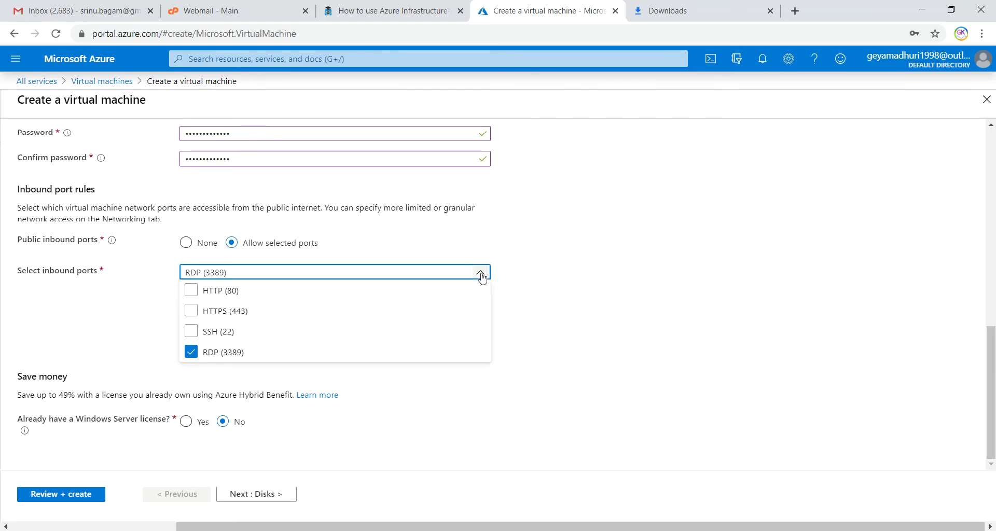
pyautogui.click(191, 352)
pyautogui.scroll(1, 191, 353)
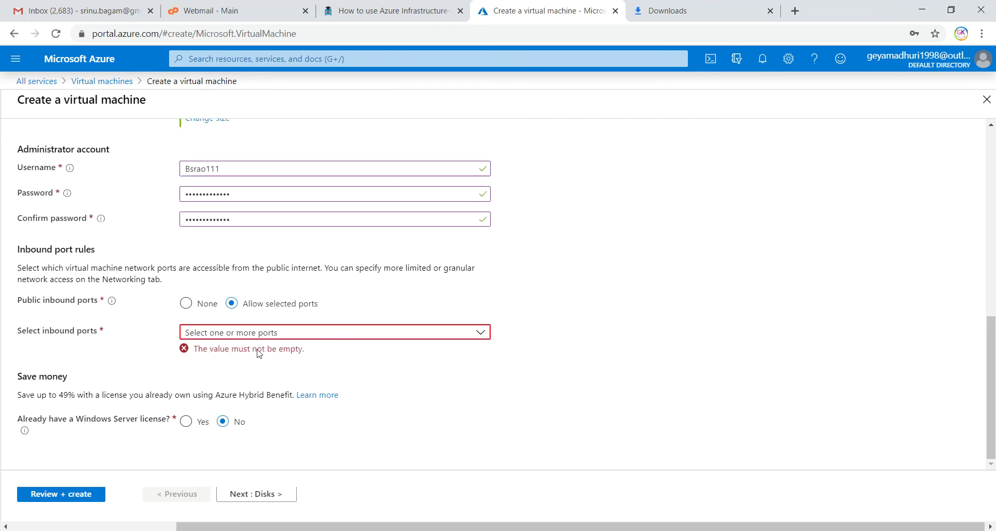
pyautogui.click(478, 332)
pyautogui.click(188, 414)
pyautogui.click(185, 423)
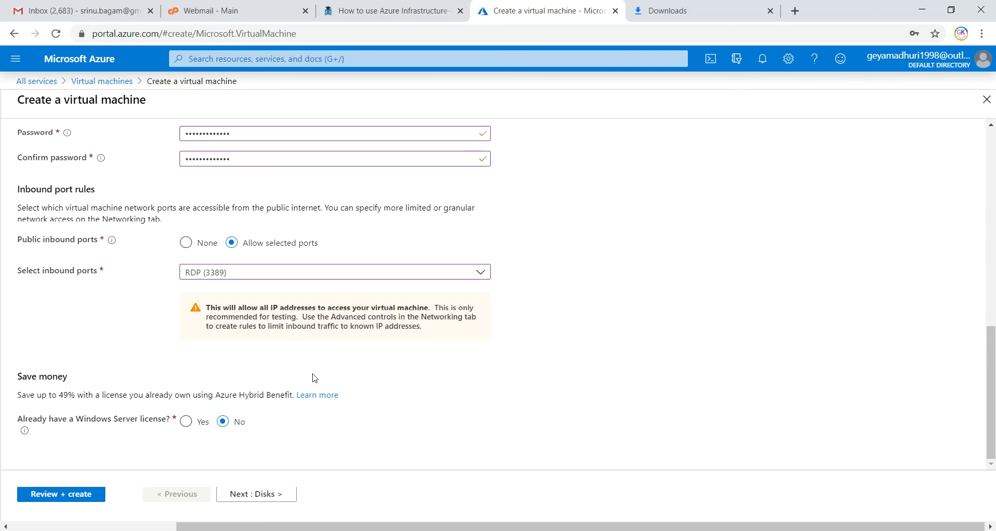
# - On the Disks step, set the OS disk type to Standard SSD
pyautogui.click(269, 499)
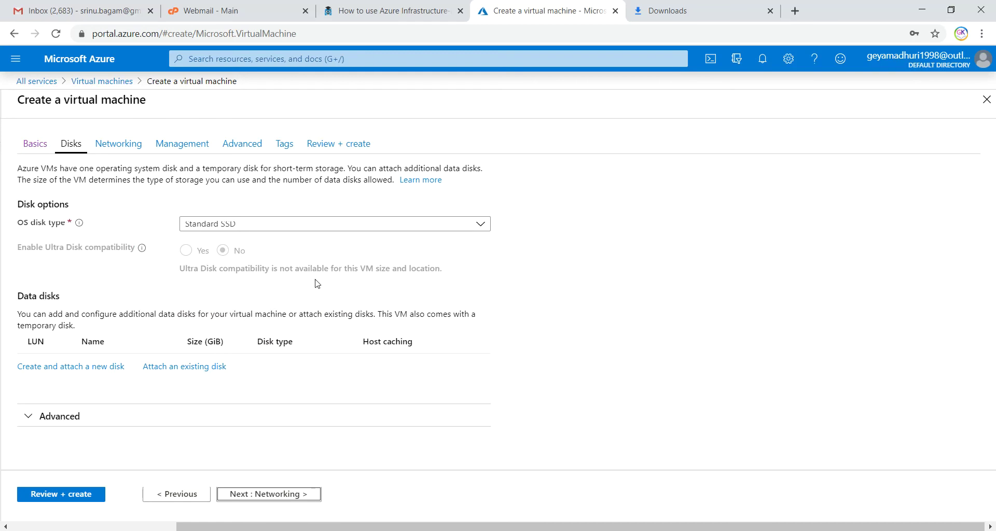
pyautogui.click(482, 226)
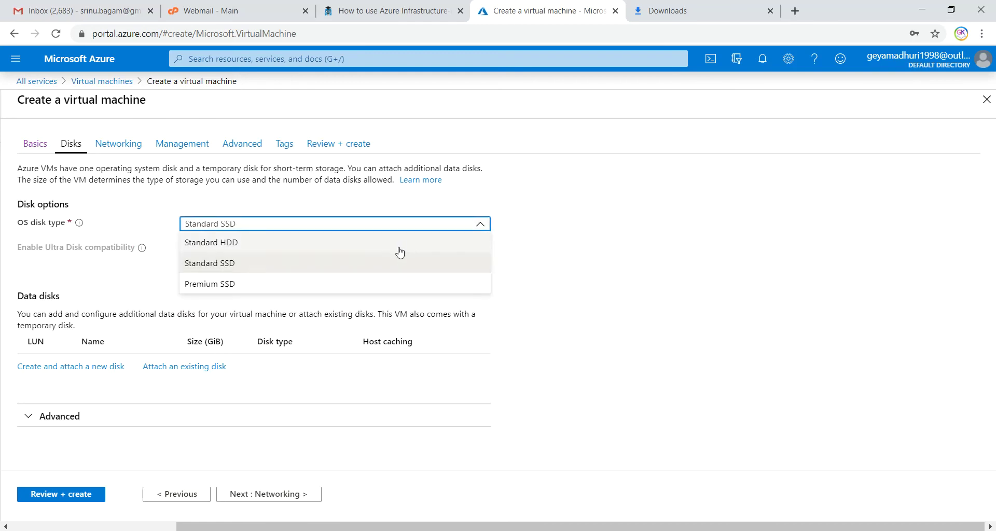
pyautogui.click(404, 247)
pyautogui.click(480, 224)
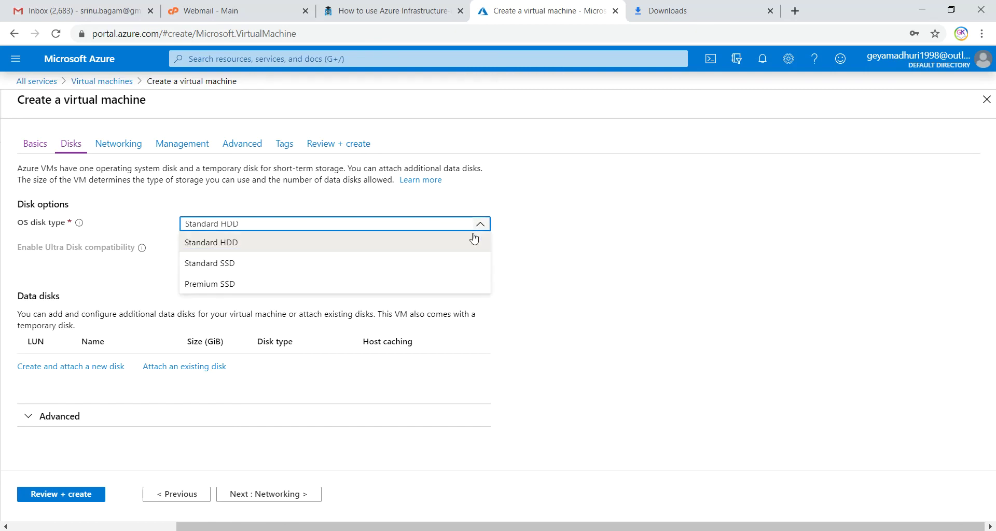
pyautogui.click(415, 268)
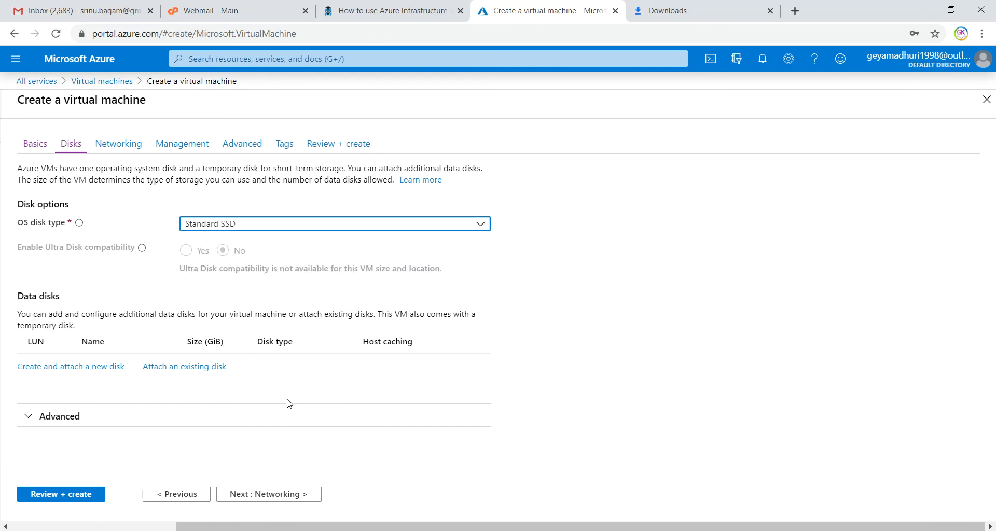
# - Add a data disk row at LUN 0 with Read-only caching
pyautogui.click(175, 371)
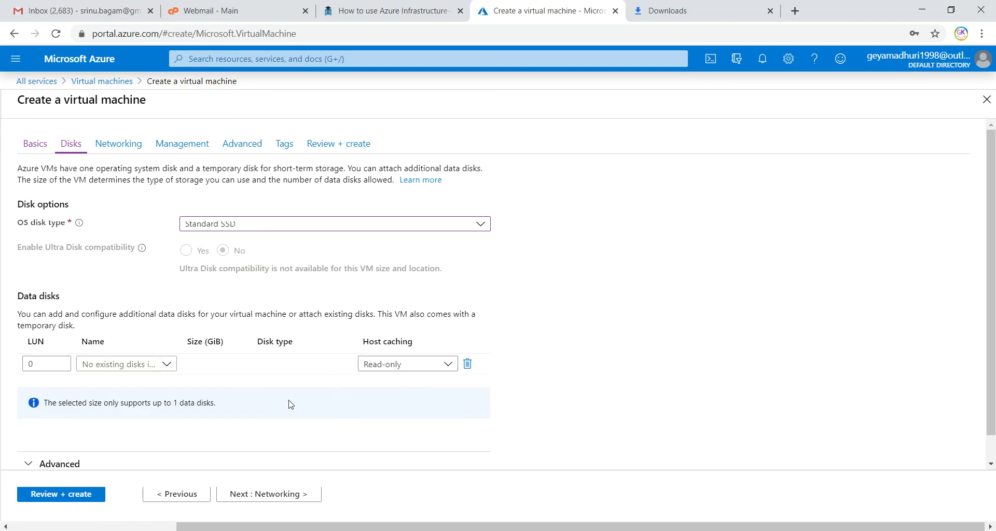
pyautogui.scroll(-1, 116, 430)
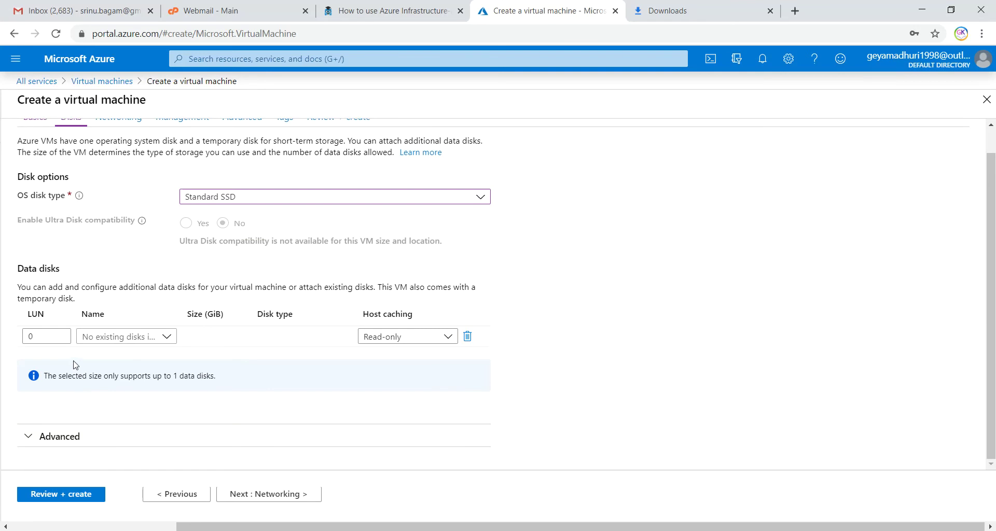
pyautogui.click(166, 338)
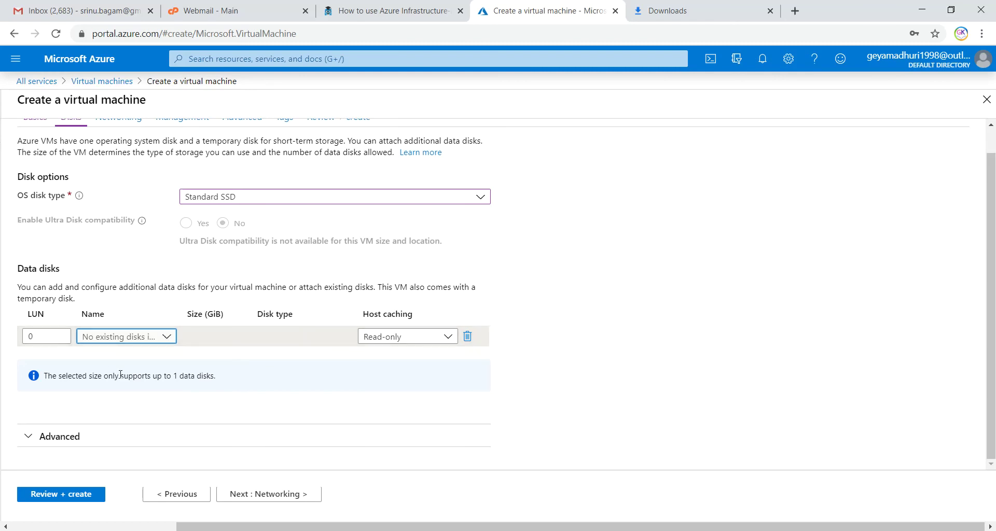
pyautogui.click(167, 411)
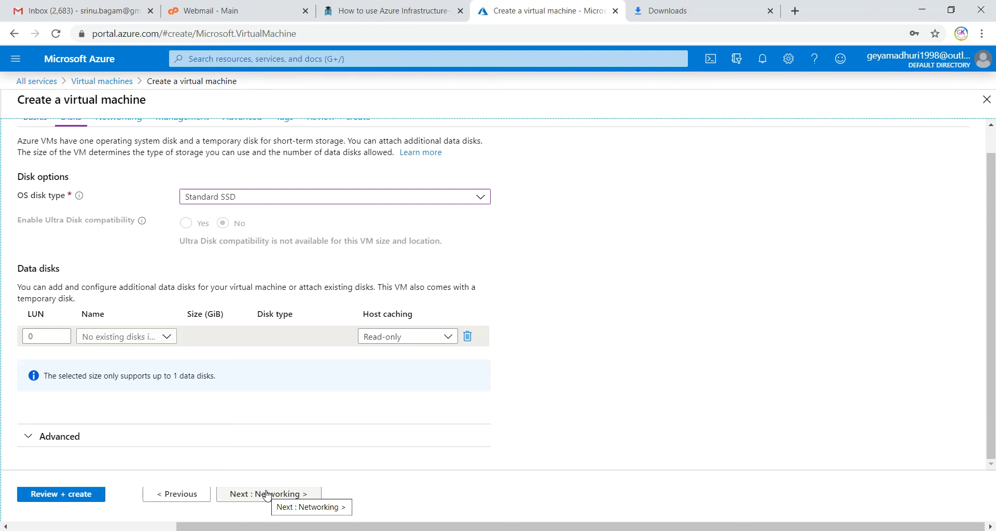
# - On Networking, use the techunityrgp-vnet virtual network and the default (10.0.0.0/24) subnet
pyautogui.click(268, 494)
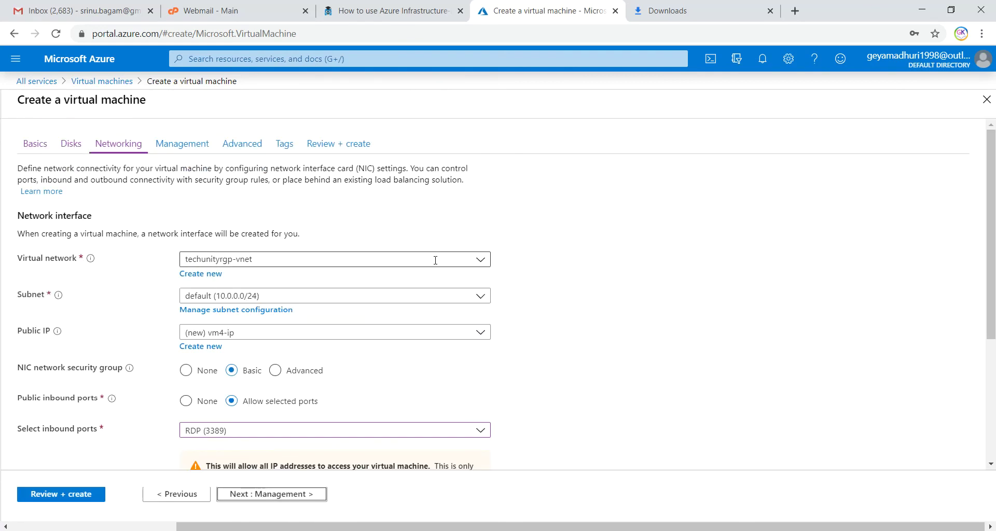
pyautogui.click(482, 265)
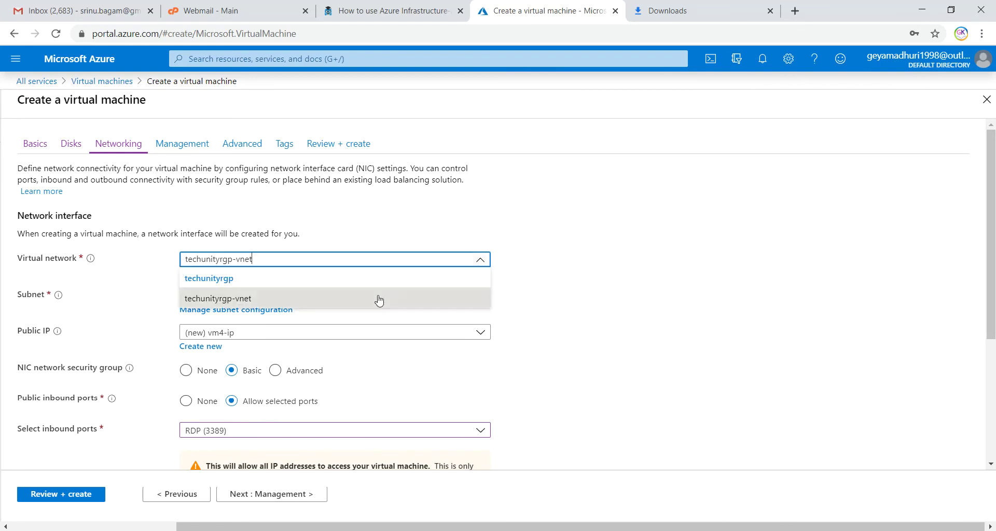
pyautogui.click(288, 304)
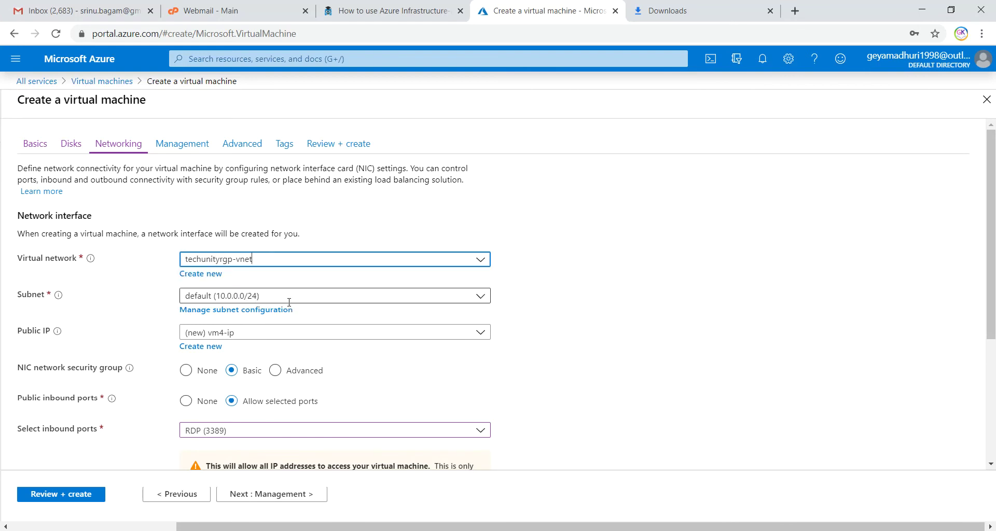
pyautogui.click(479, 259)
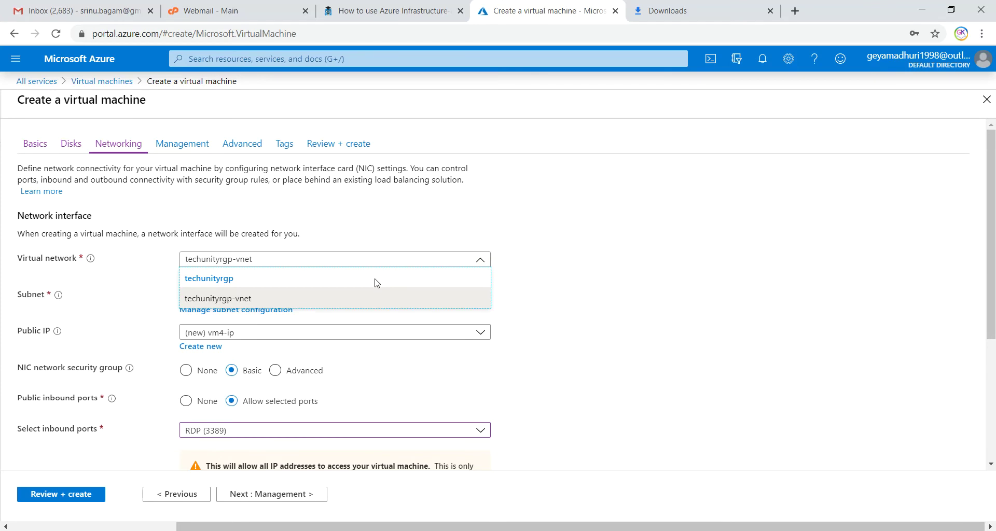
pyautogui.click(398, 300)
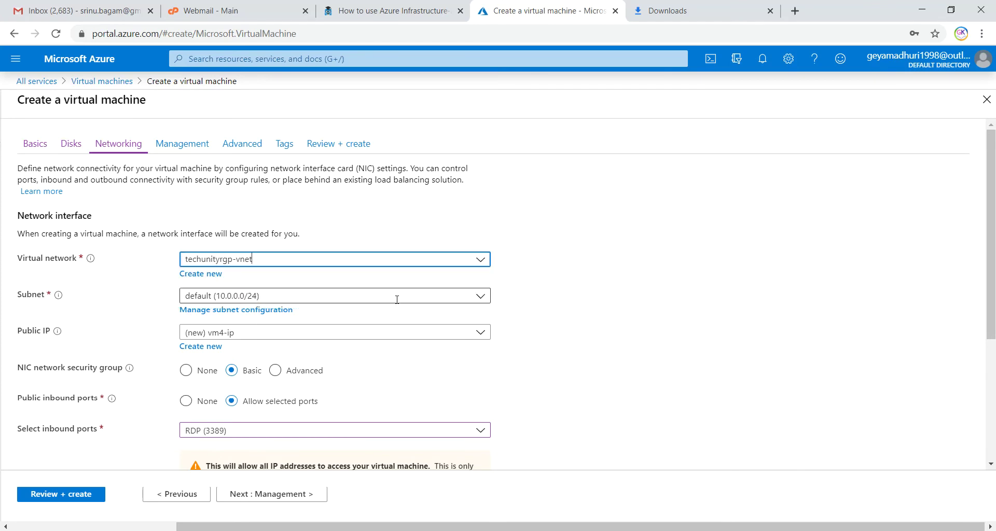
pyautogui.click(481, 299)
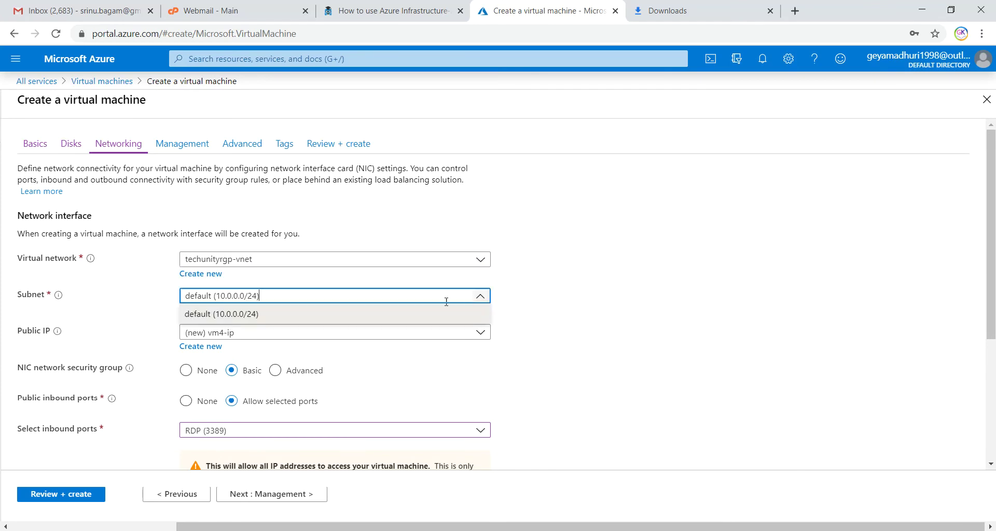
pyautogui.click(303, 318)
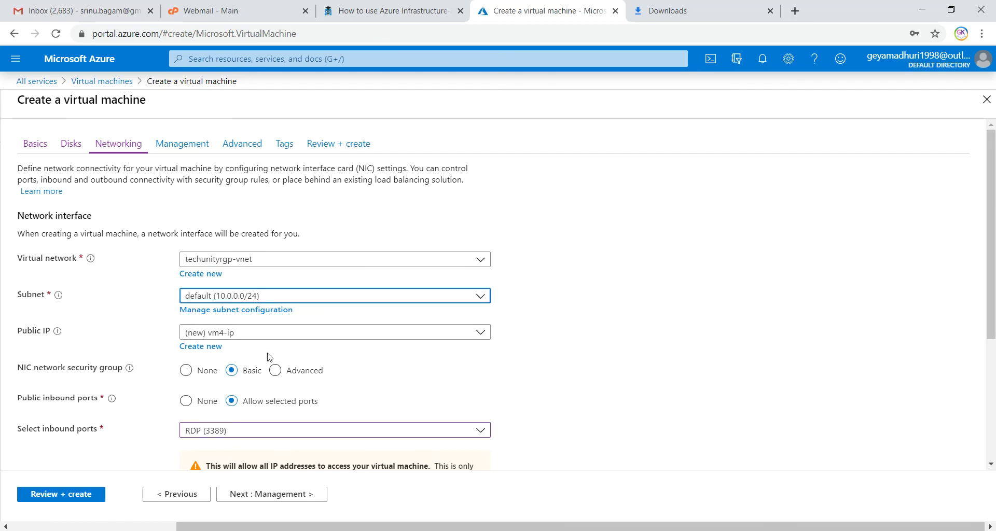
# - Create a new public IP address named vm5-ip
pyautogui.click(205, 346)
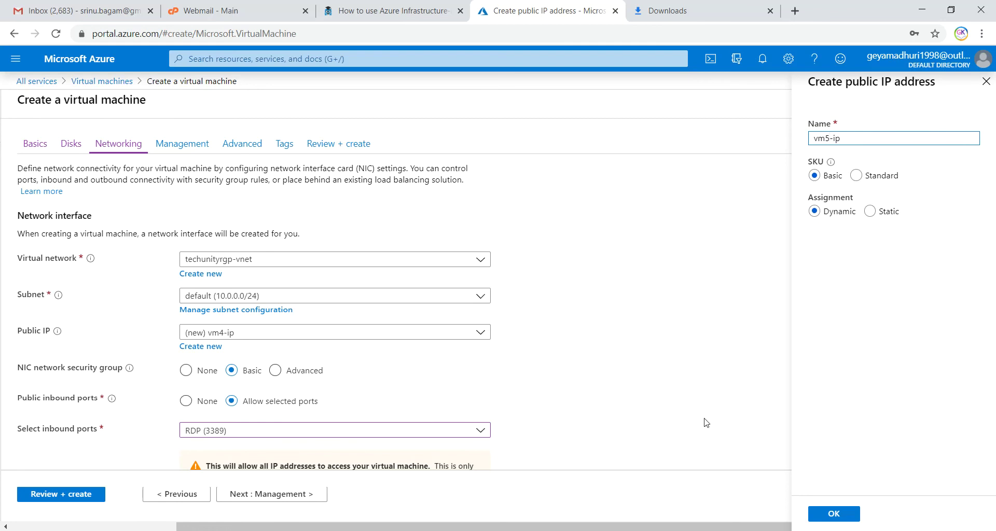
pyautogui.click(836, 519)
pyautogui.scroll(-3, 175, 421)
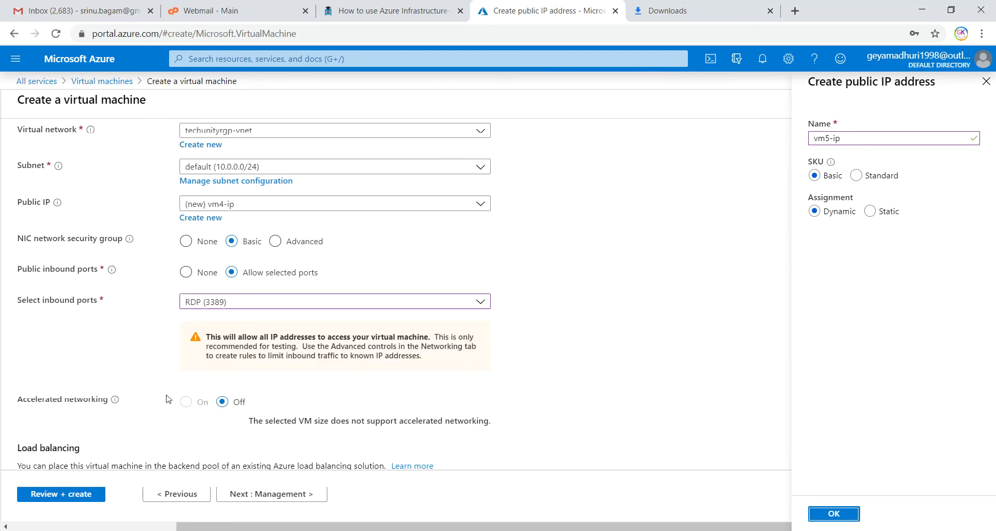
pyautogui.scroll(-1, 168, 400)
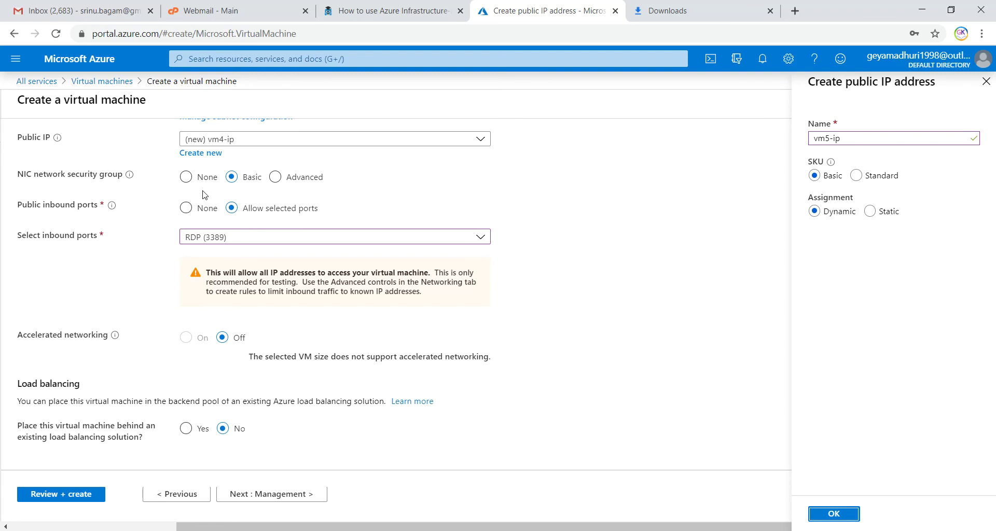
# - Set NIC security to Advanced with the existing vm3-nsg group and continue to Management
pyautogui.click(275, 177)
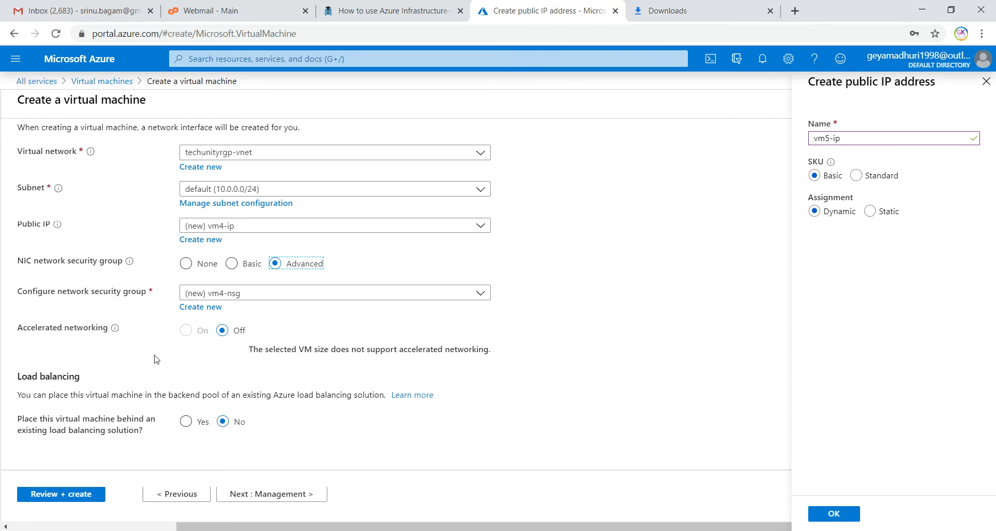
pyautogui.click(349, 292)
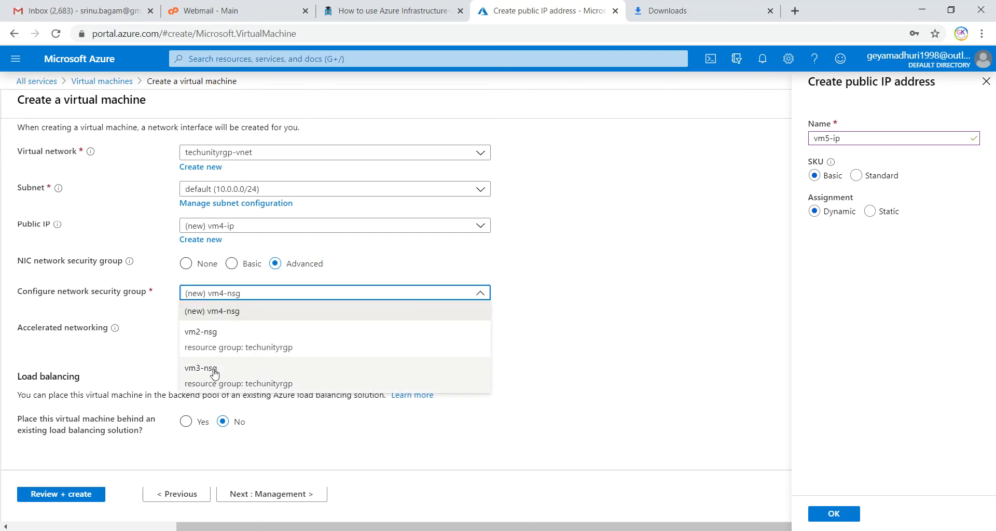
pyautogui.press('Escape')
pyautogui.click(276, 375)
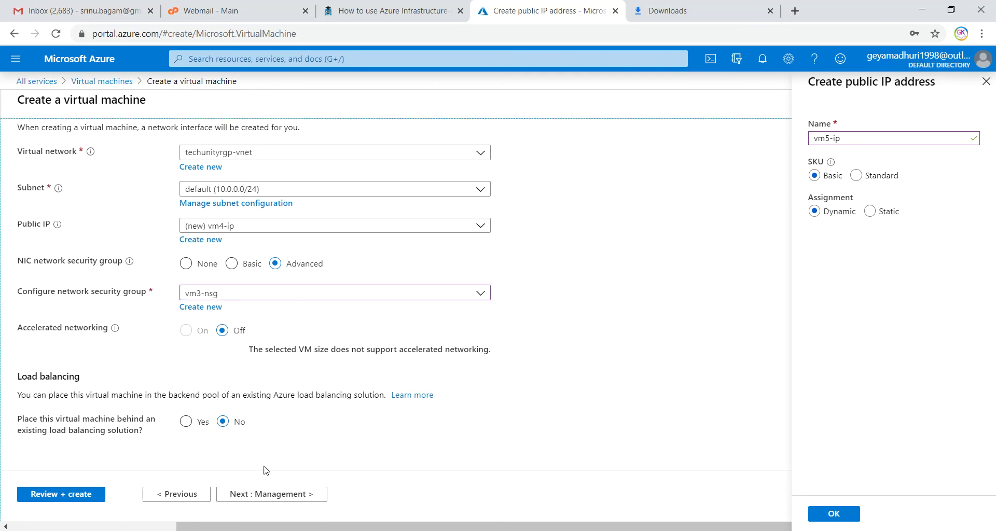
pyautogui.click(262, 494)
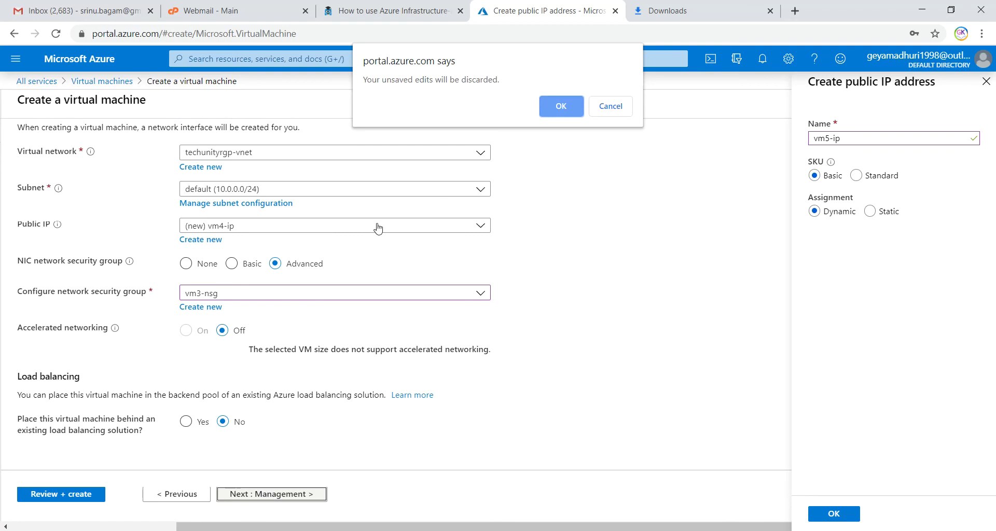
# - Discard the public IP edits and keep the Management defaults: boot diagnostics on, auto-shutdown and backup off
pyautogui.click(562, 107)
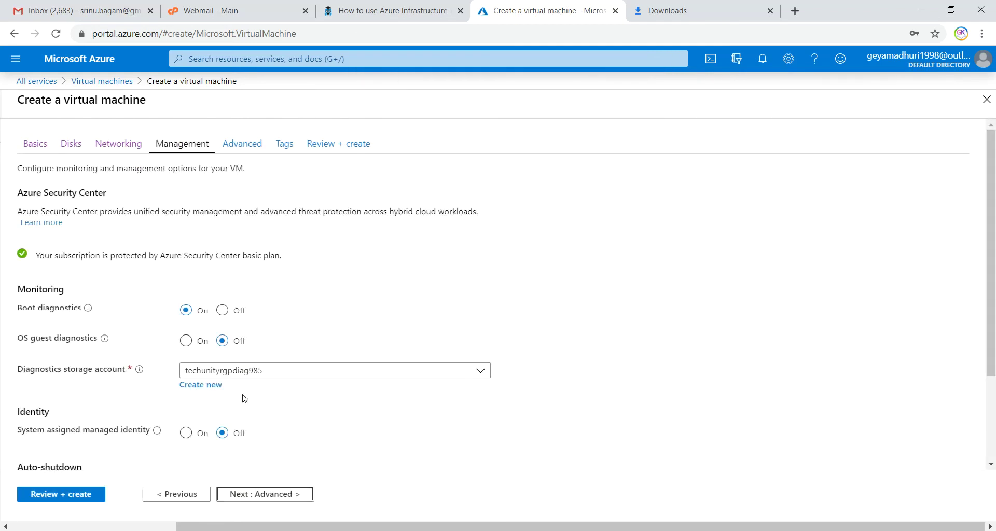
pyautogui.scroll(-3, 241, 397)
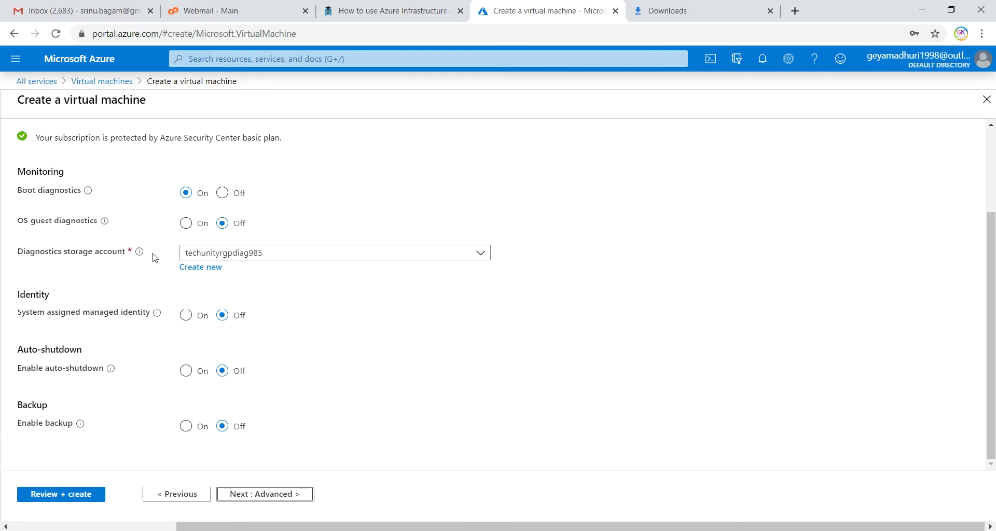
pyautogui.scroll(3, 159, 311)
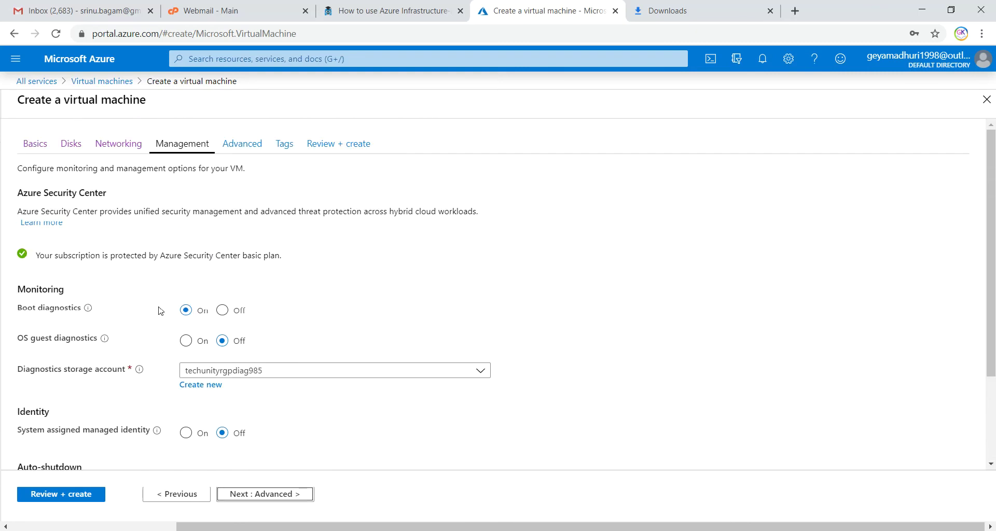
pyautogui.scroll(-3, 159, 311)
pyautogui.moveTo(161, 311)
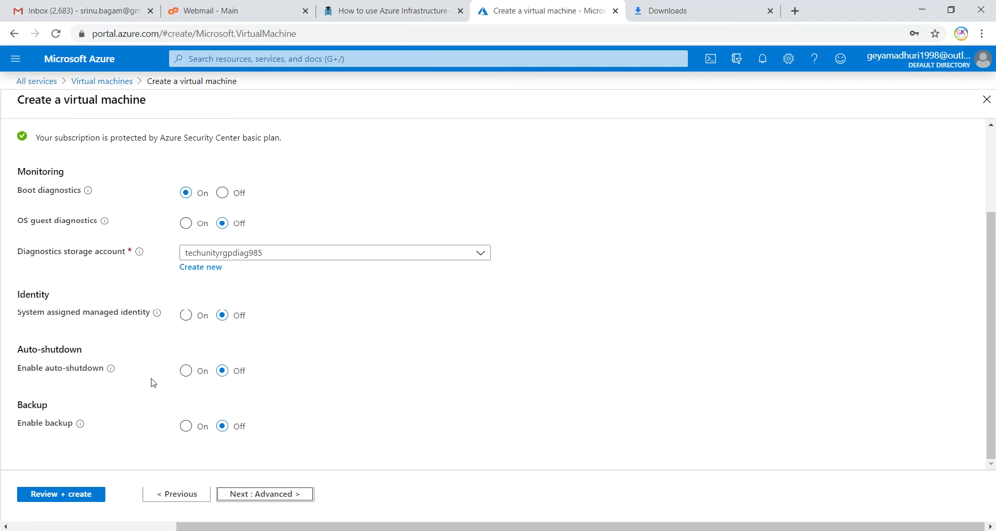
# - Leave the Advanced settings at Gen 1 and continue to the Tags step
pyautogui.click(276, 496)
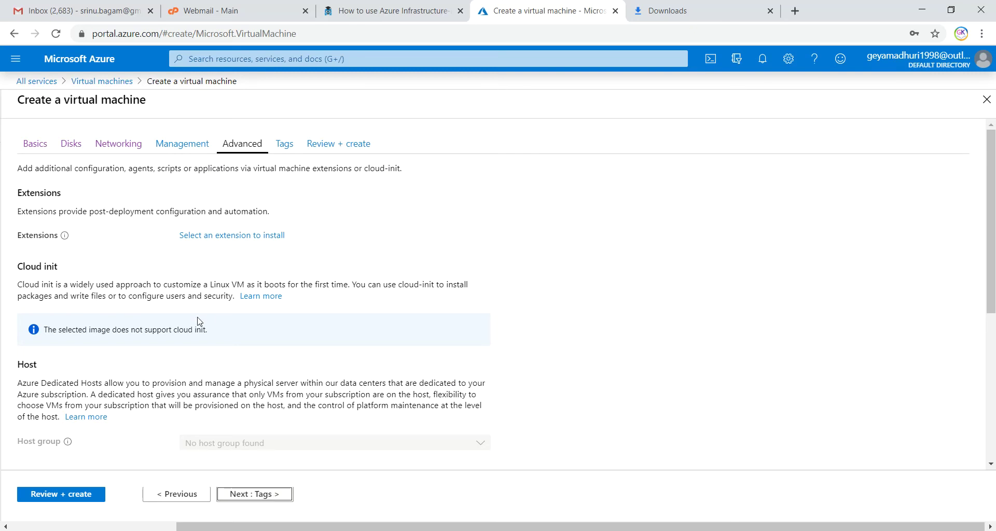
pyautogui.scroll(-3, 199, 322)
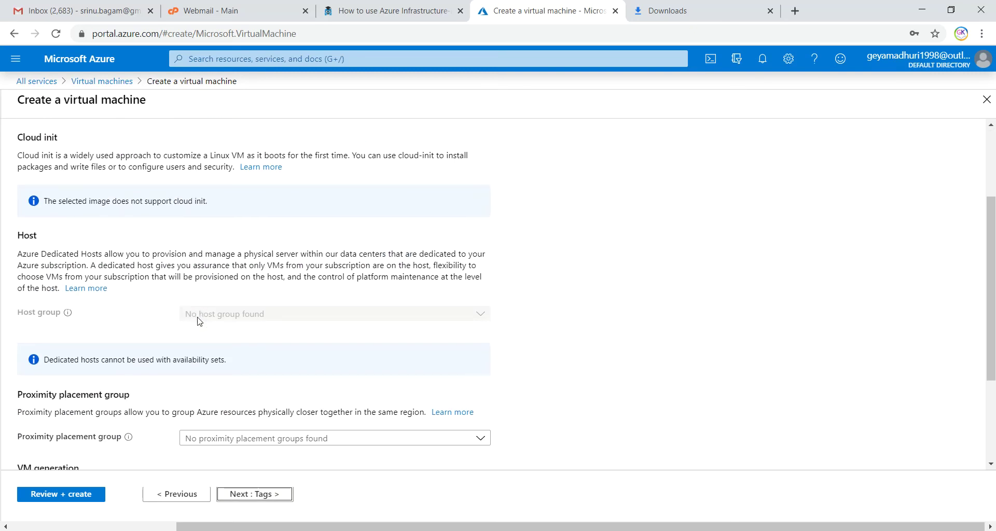
pyautogui.scroll(-3, 200, 322)
pyautogui.scroll(-1, 200, 321)
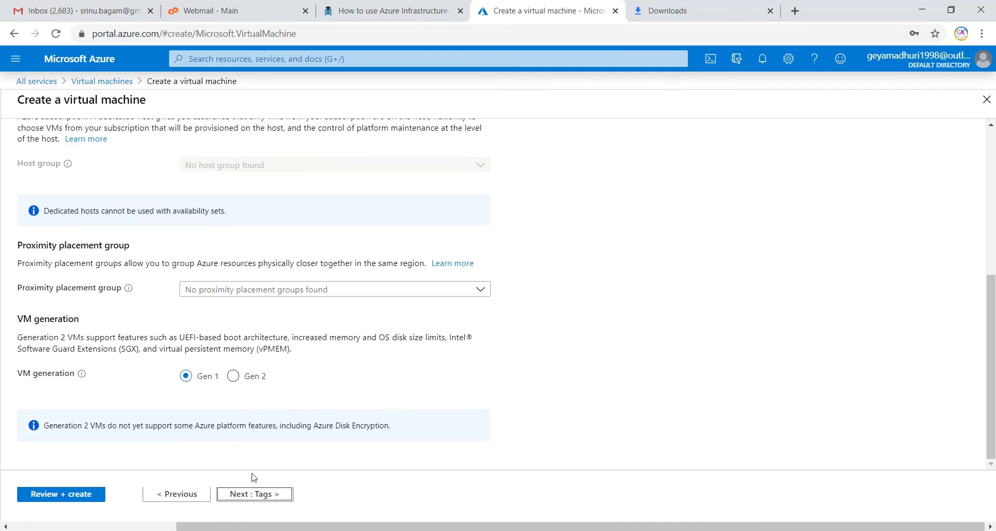
pyautogui.click(262, 494)
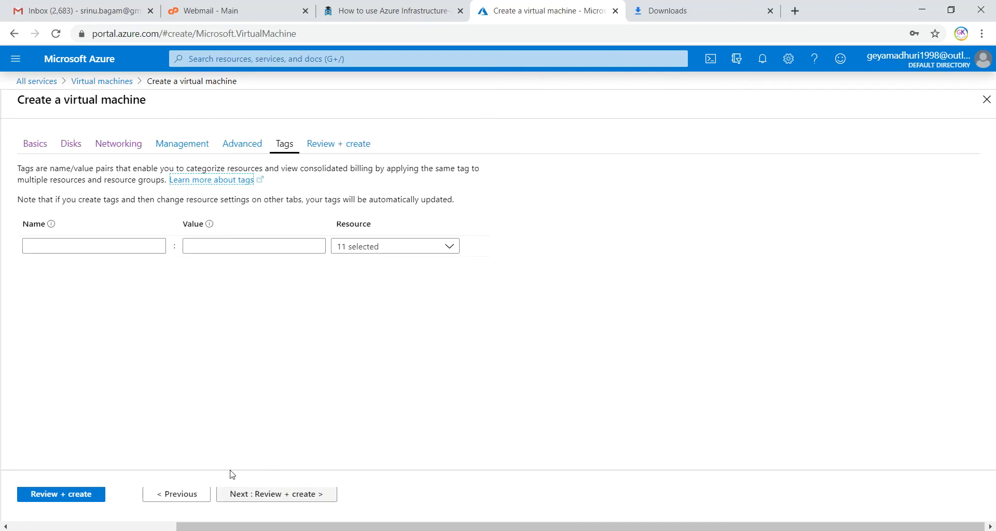
# - Add the tag techunity = 1, run Review + create, and return to Disks after validation fails
pyautogui.click(98, 248)
pyautogui.click(45, 307)
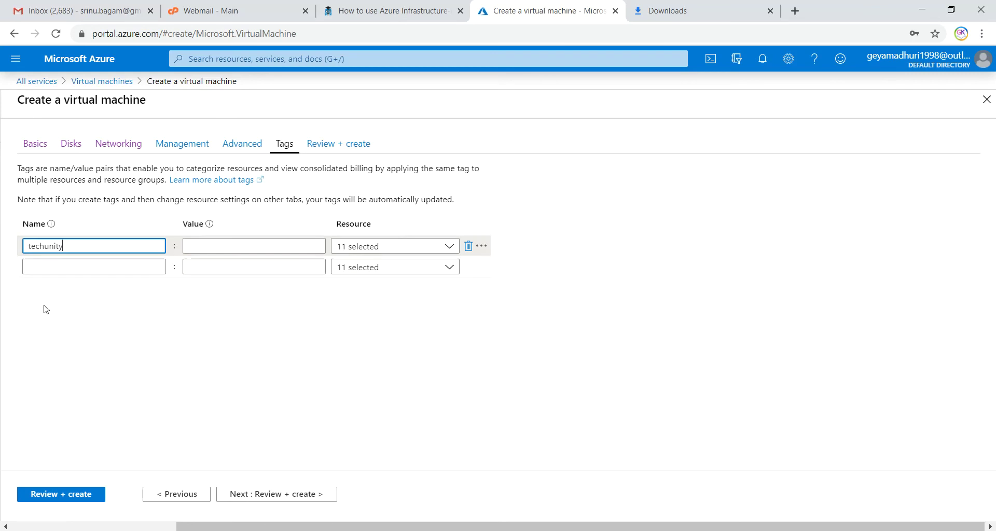
pyautogui.click(207, 245)
pyautogui.click(197, 268)
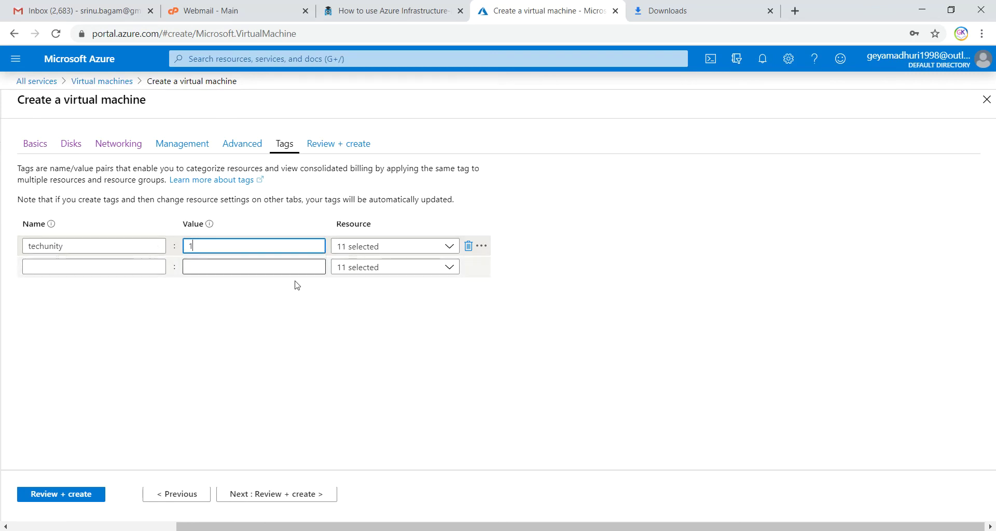
pyautogui.click(270, 494)
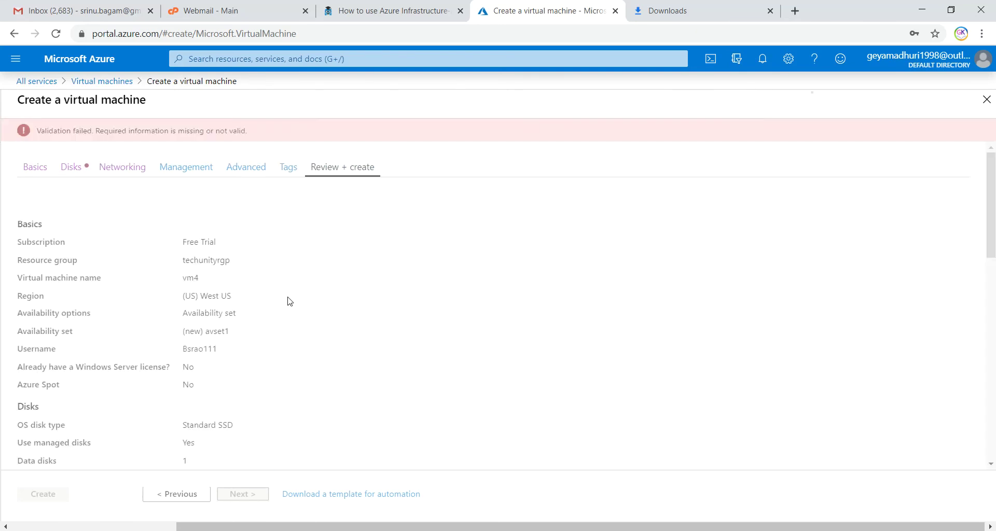
pyautogui.click(73, 167)
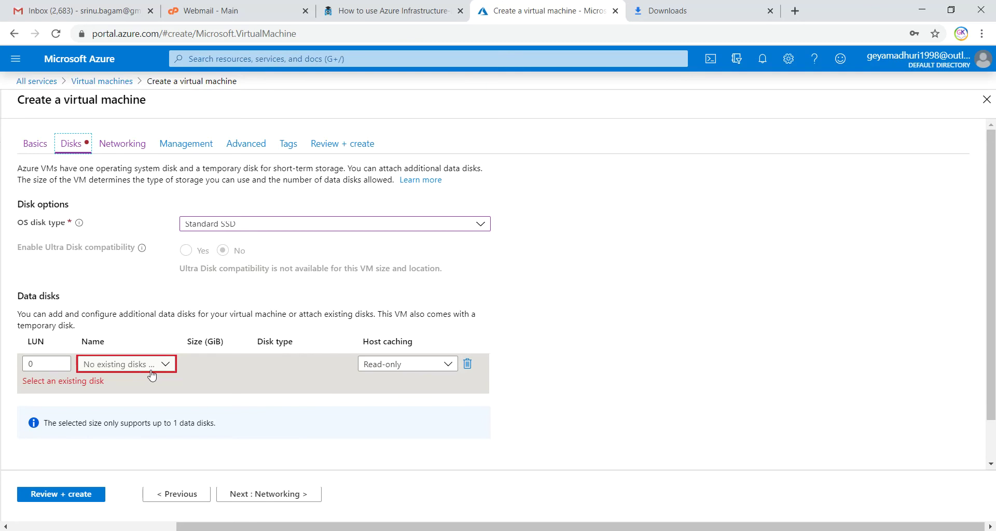
# - Delete the invalid LUN 0 existing-disk row, re-add it to inspect the disk list, then delete it again
pyautogui.doubleClick(68, 384)
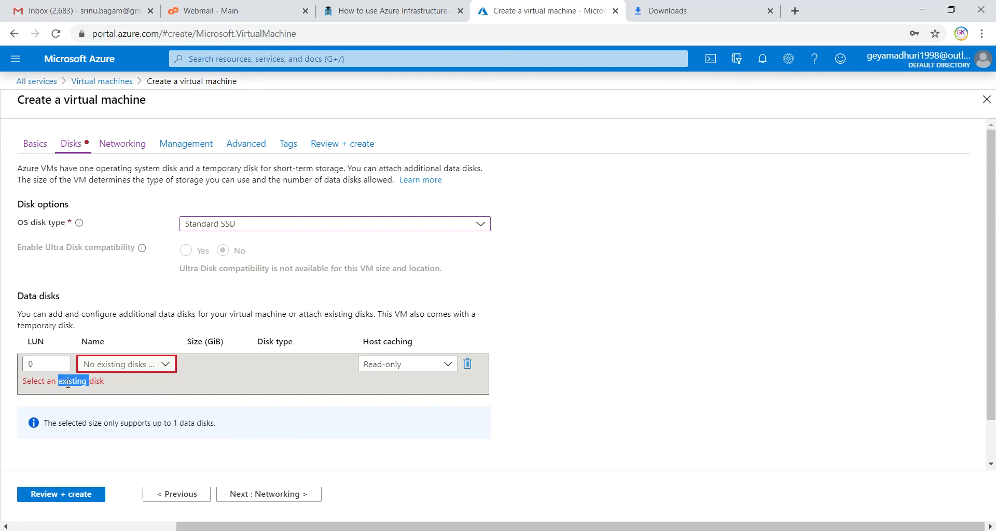
pyautogui.click(25, 380)
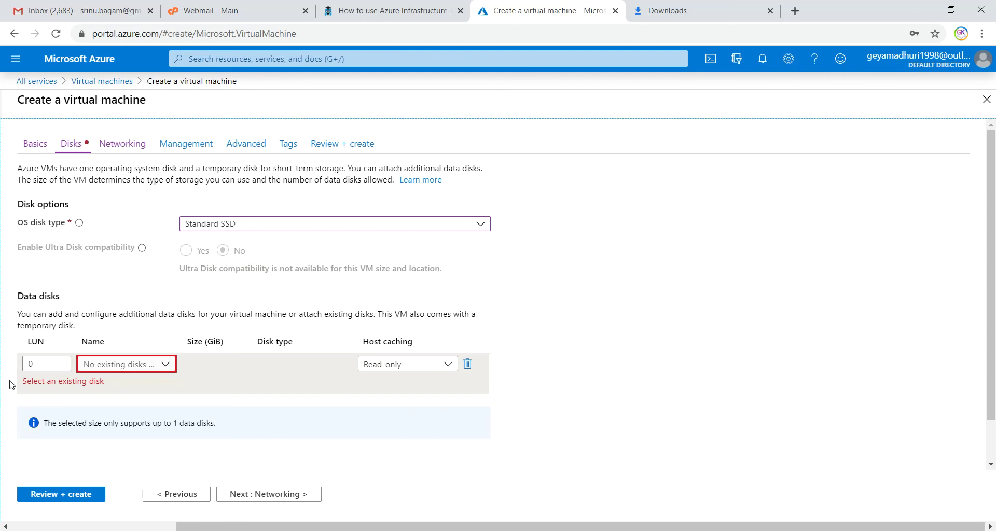
pyautogui.click(467, 363)
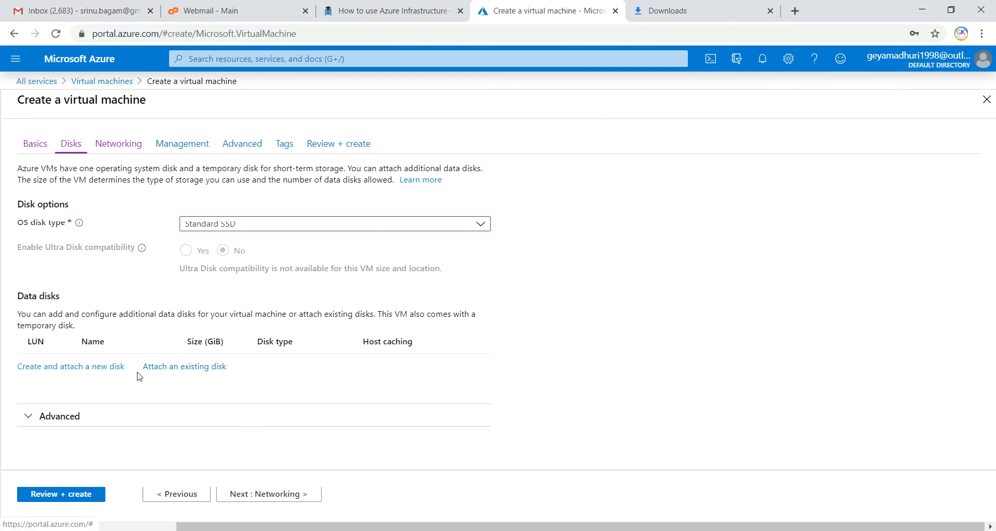
pyautogui.click(170, 368)
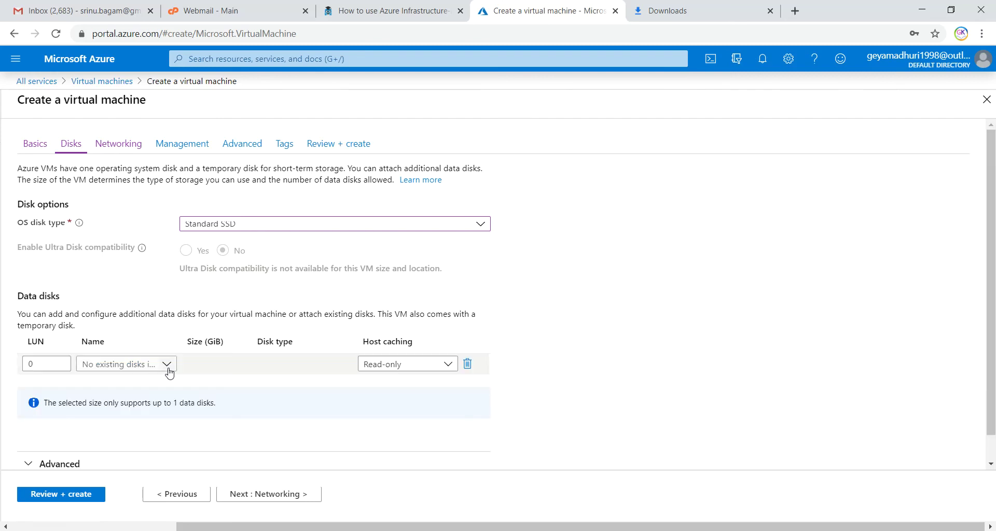
pyautogui.click(169, 367)
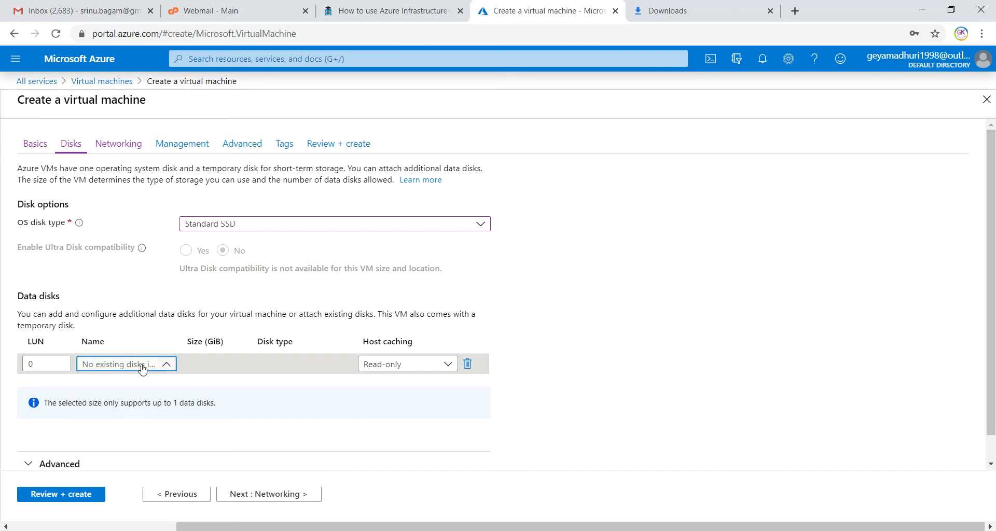
pyautogui.click(46, 385)
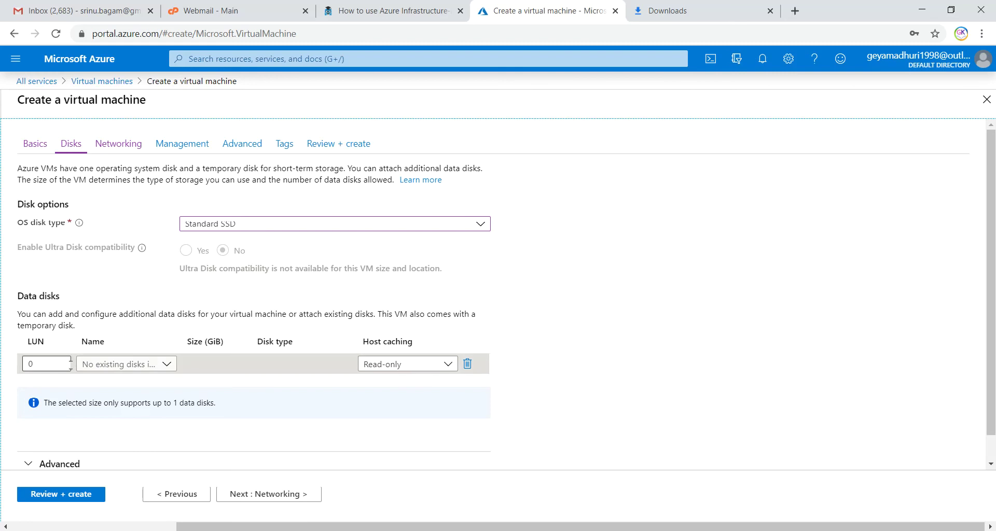
pyautogui.click(63, 363)
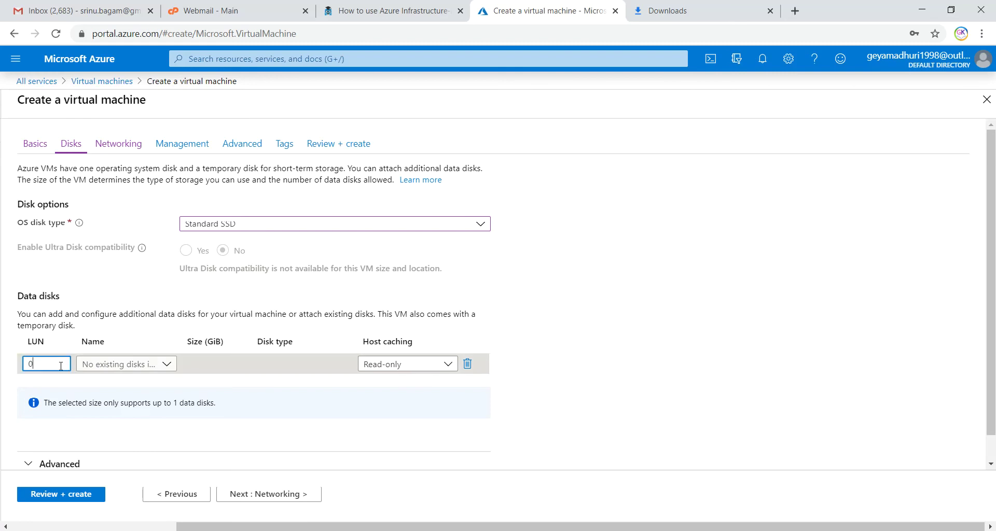
pyautogui.click(166, 364)
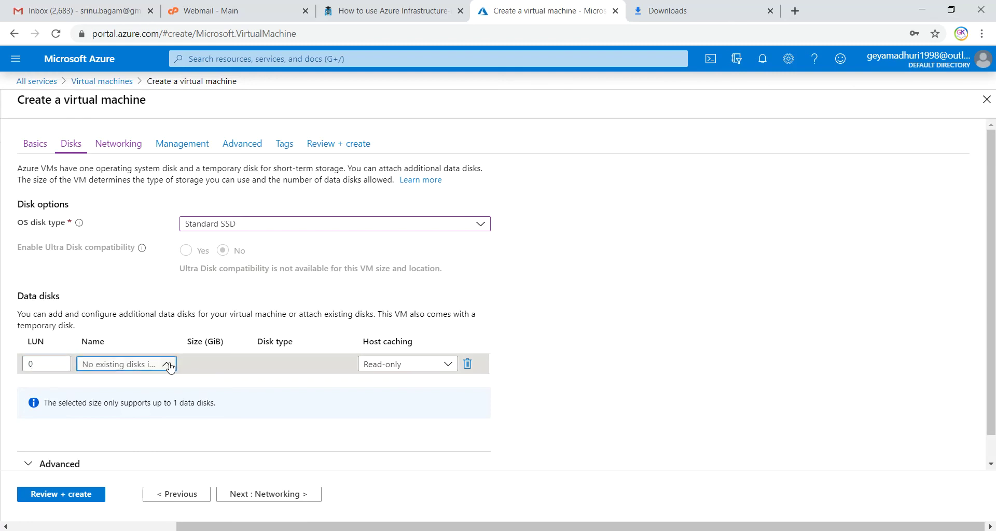
pyautogui.click(467, 364)
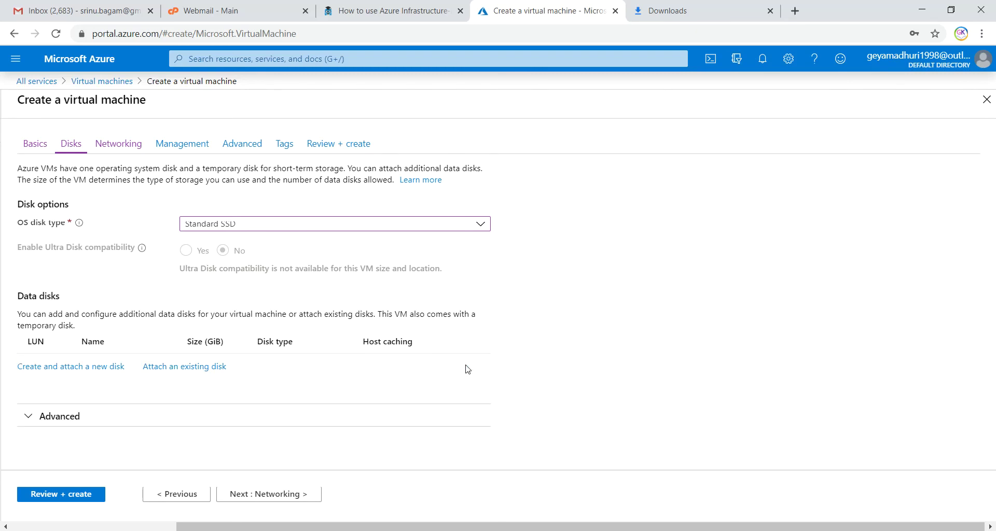
# - Create a new 512 GiB Standard SSD data disk, vm4_DataDisk_0, at LUN 0
pyautogui.click(73, 367)
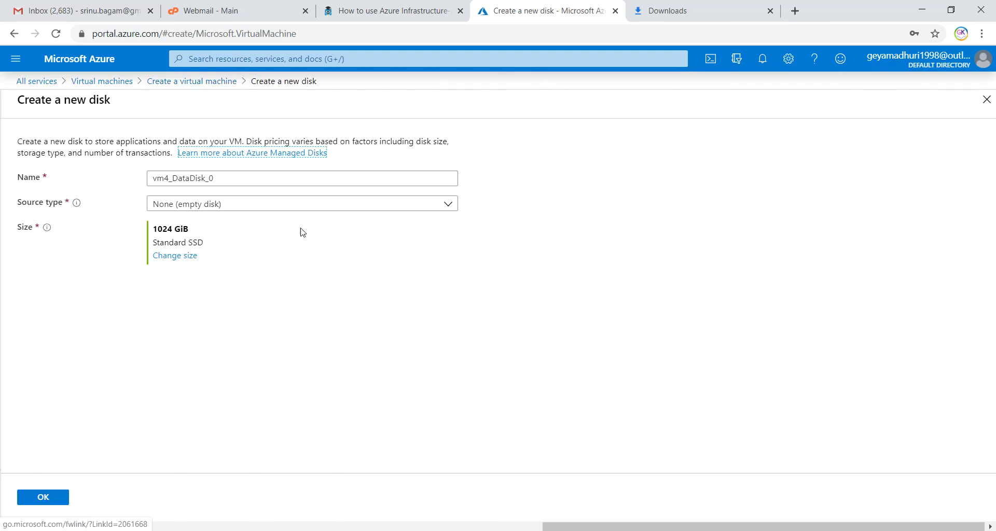
pyautogui.click(175, 256)
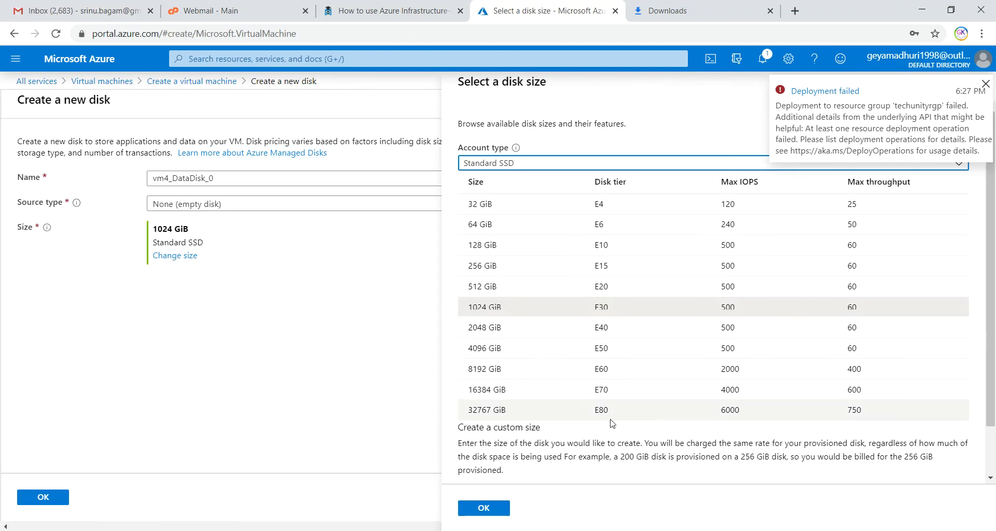
pyautogui.click(549, 286)
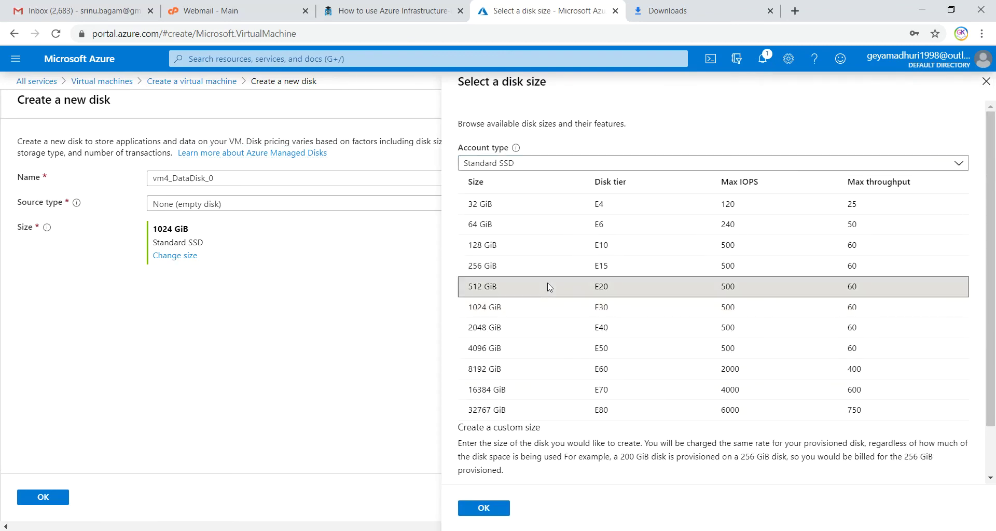
pyautogui.click(482, 509)
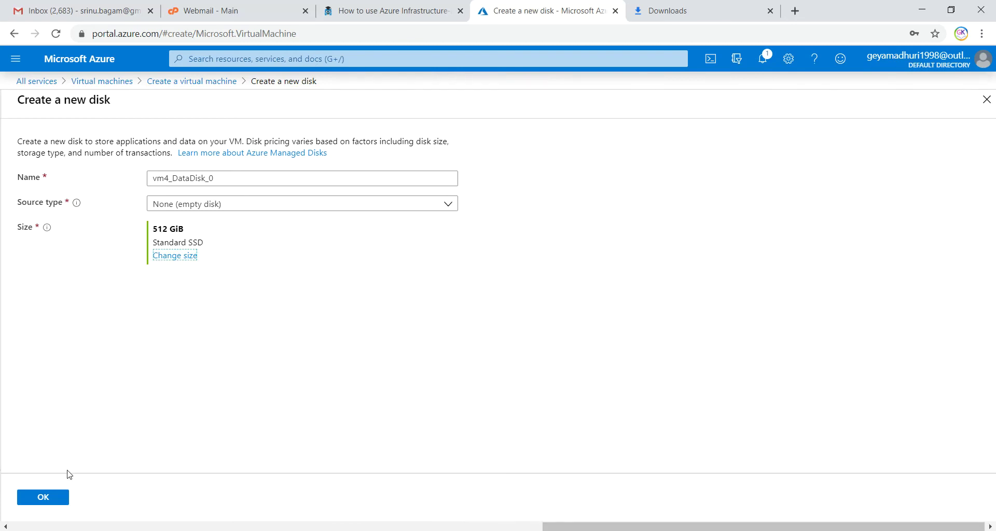
pyautogui.click(46, 498)
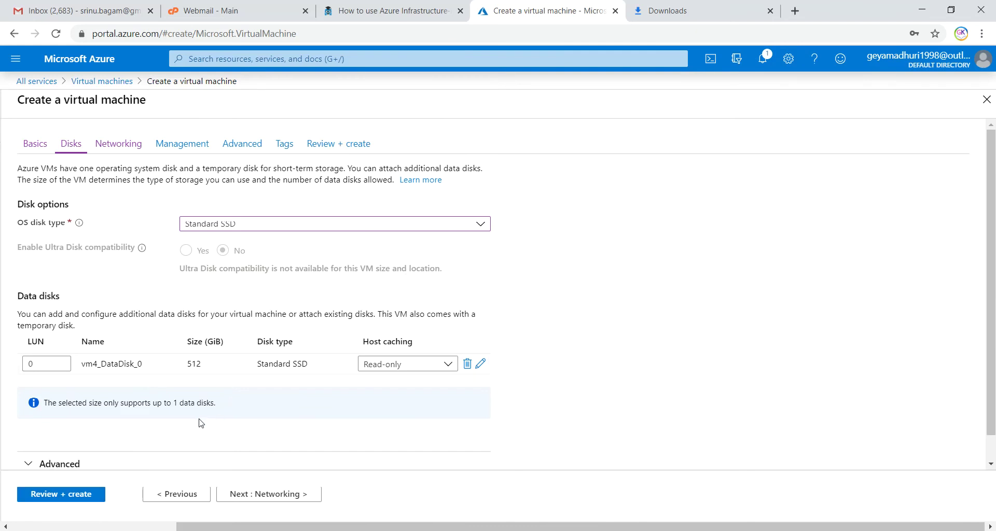
# - Go back through Networking, with public IP vm4-ip and vm3-nsg, to the final review
pyautogui.click(262, 499)
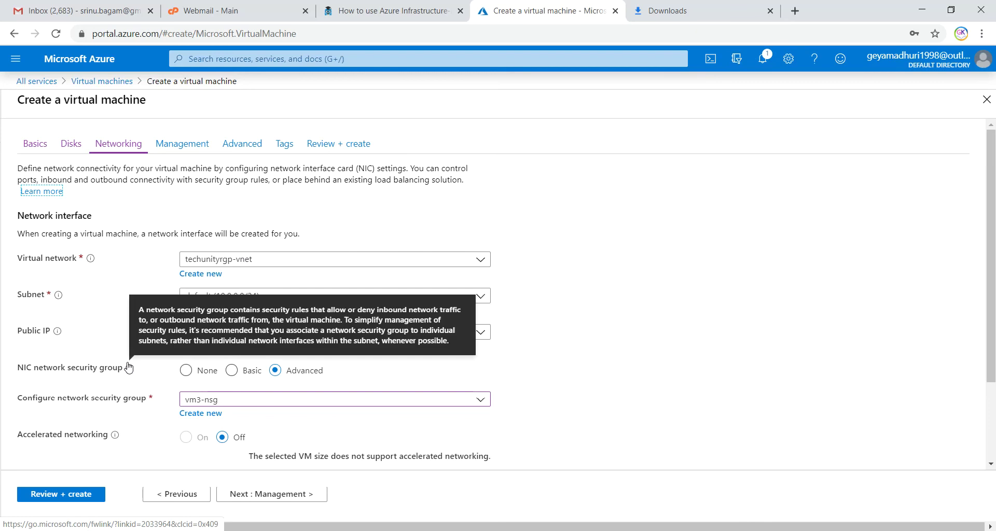
pyautogui.click(61, 494)
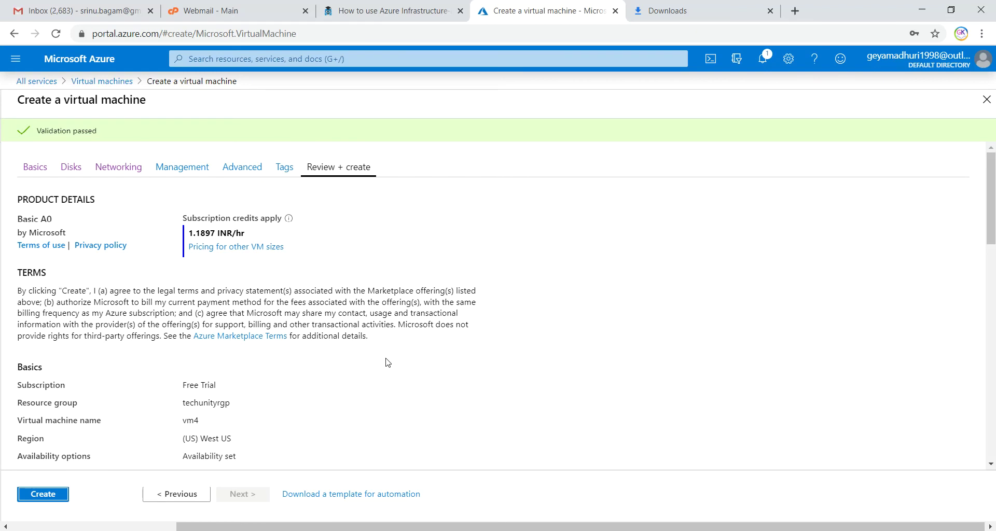
# - Create the validated vm4 VM (Basic A0, 1.1897 INR/hr) and wait for deployment to complete
pyautogui.click(48, 494)
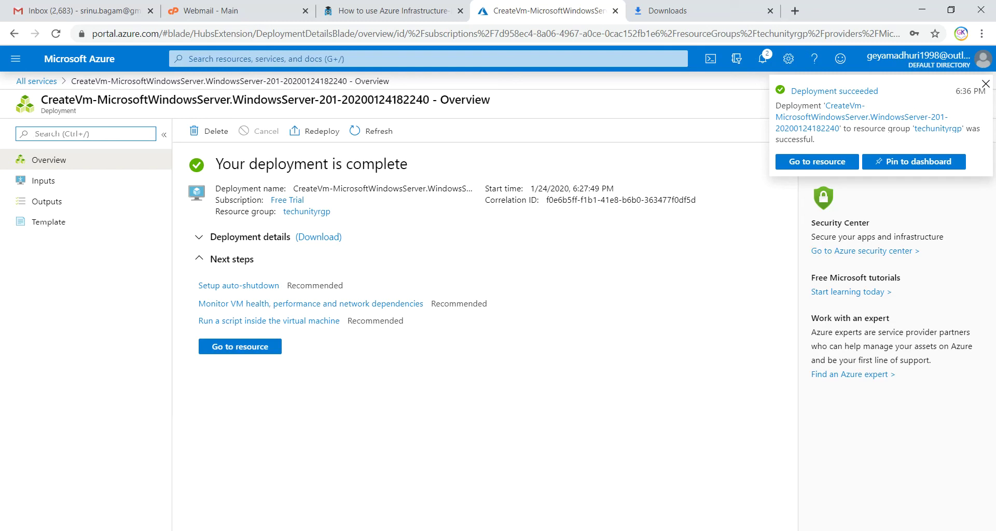
# - Replace 'create' with 'open' in the Notepad heading, select the line, and return to Chrome
pyautogui.hotkey('alt', 'Tab')
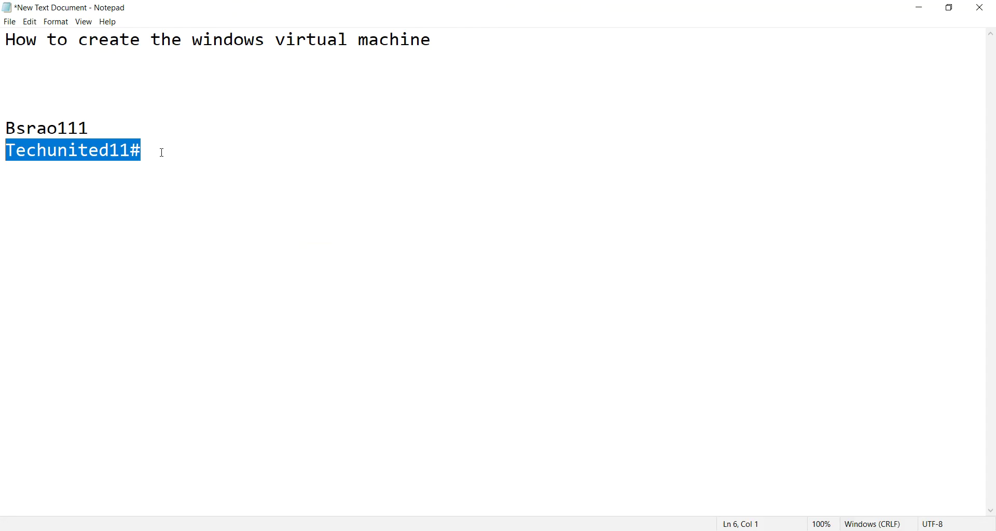
pyautogui.moveTo(78, 39); pyautogui.dragTo(142, 41)
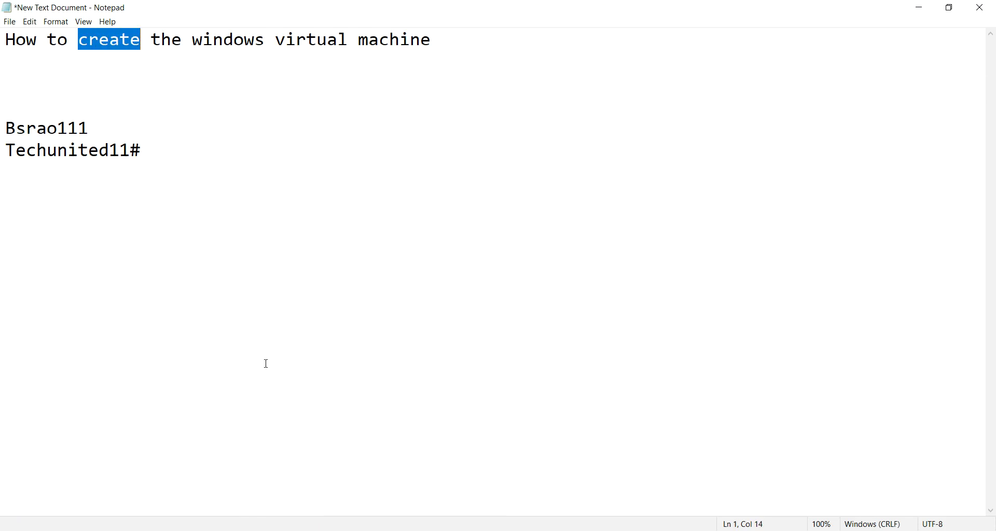
pyautogui.write('open')
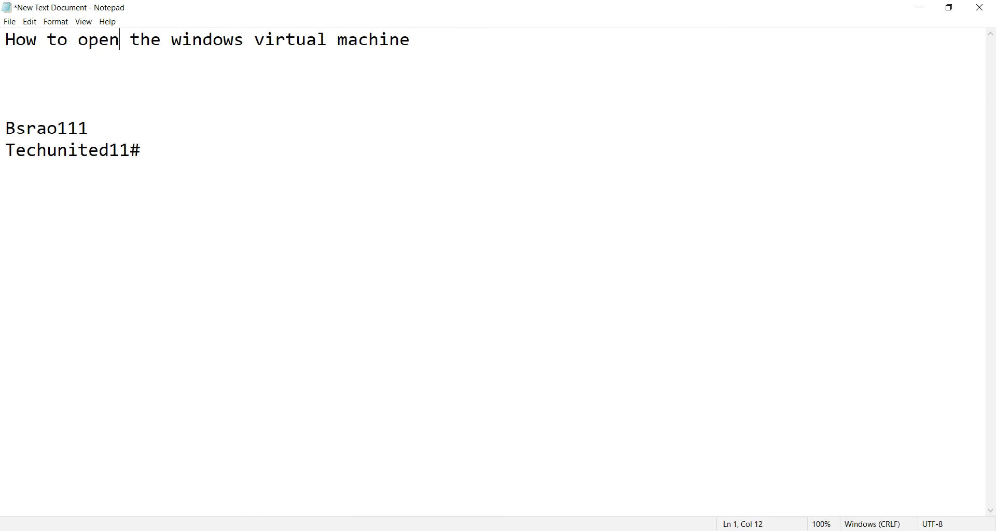
pyautogui.click(286, 172)
pyautogui.moveTo(411, 39); pyautogui.dragTo(5, 40)
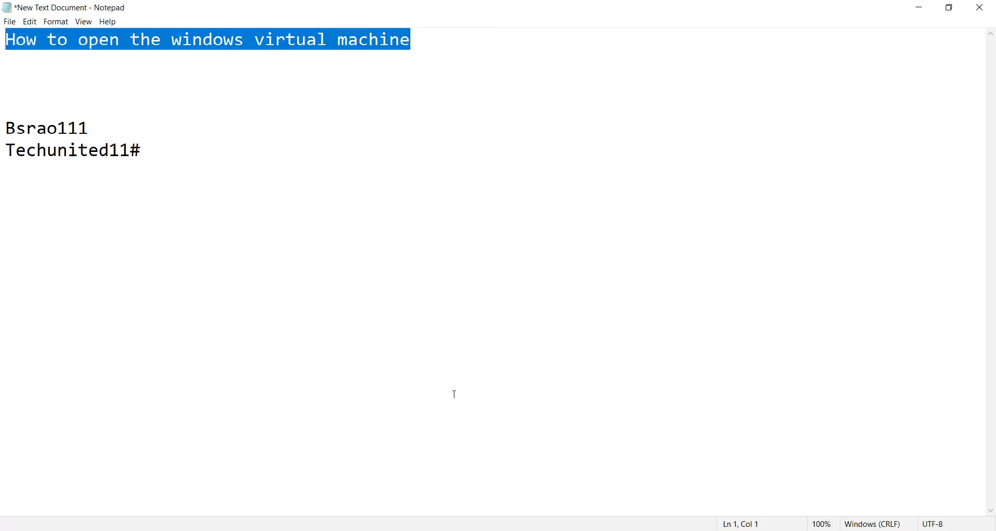
pyautogui.click(469, 529)
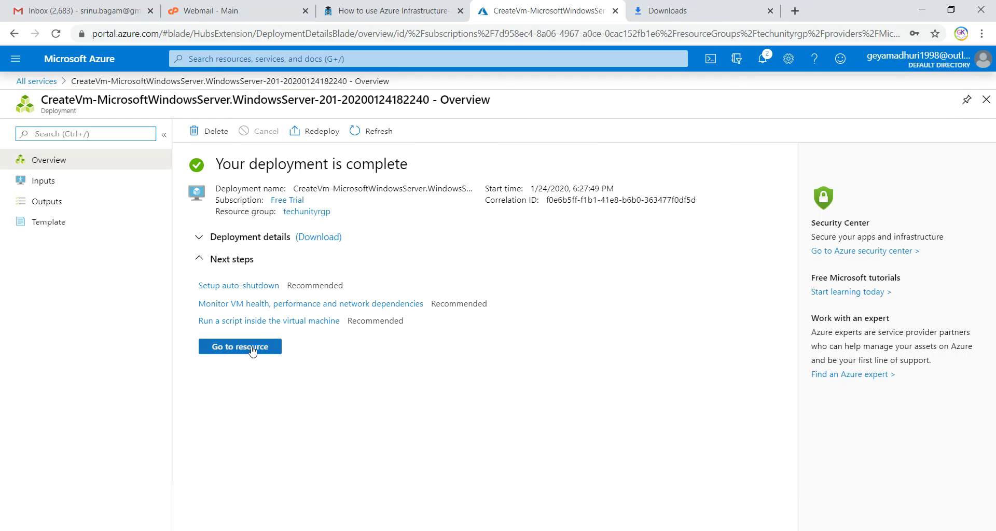
# - From the vm4 resource, download the vm4.rdp file using RDP on port 3389
pyautogui.click(253, 349)
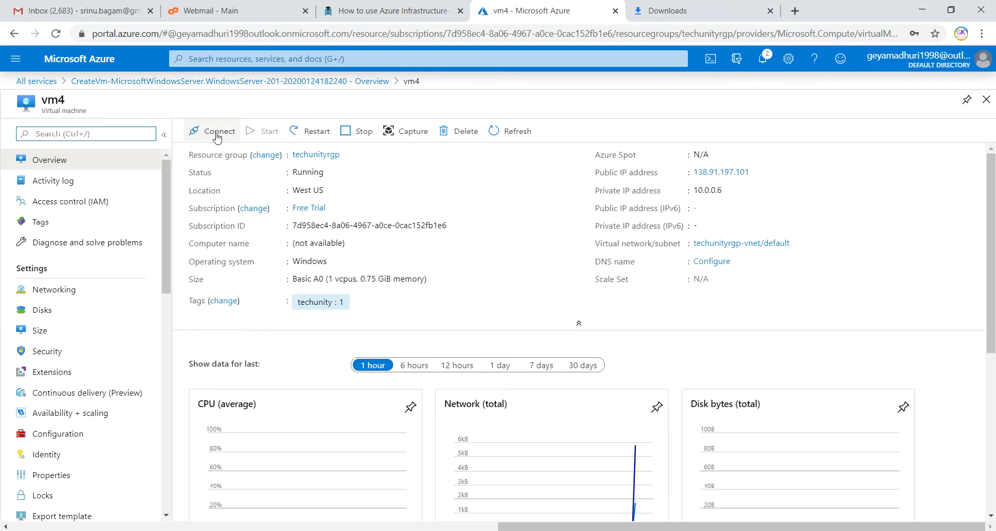
pyautogui.click(215, 133)
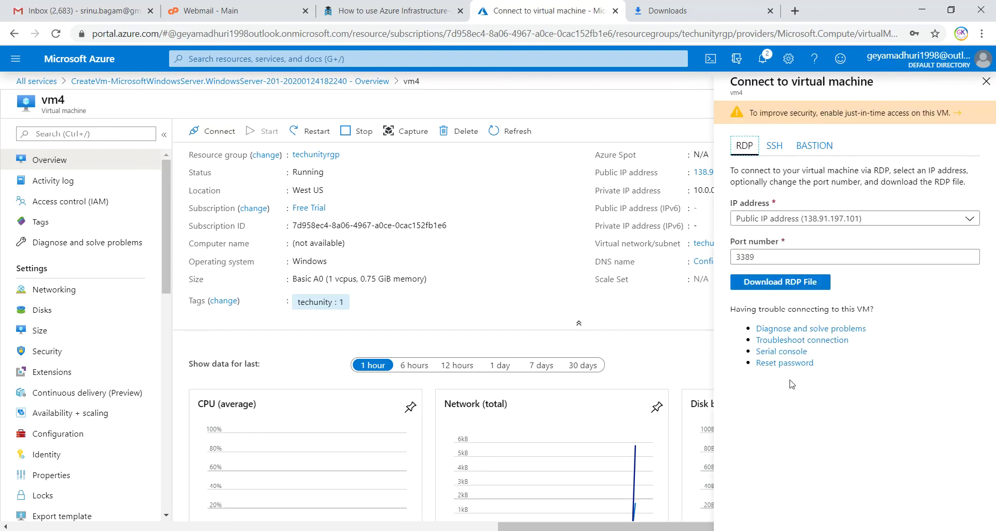
pyautogui.click(786, 285)
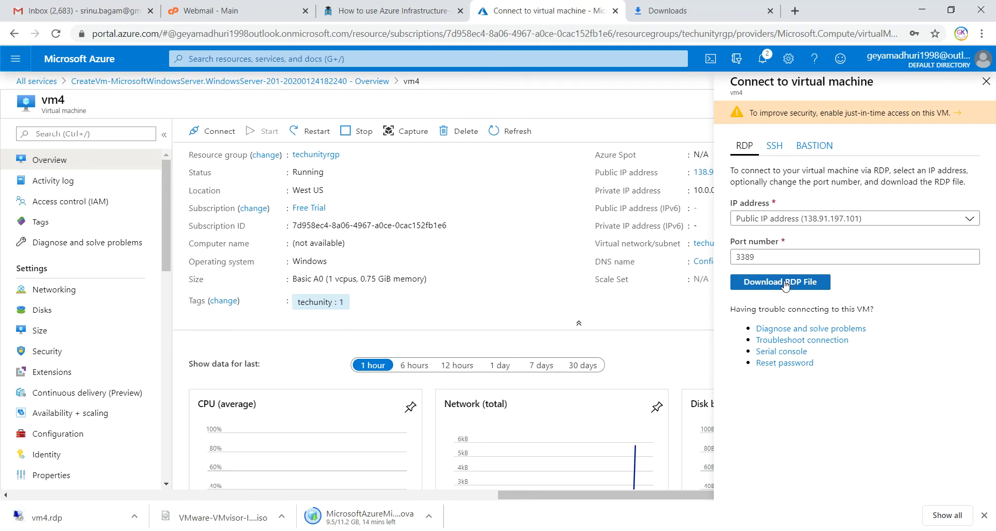
# - Open vm4.rdp, suppress future unknown-publisher warnings, and connect to 138.91.197.101
pyautogui.rightClick(54, 521)
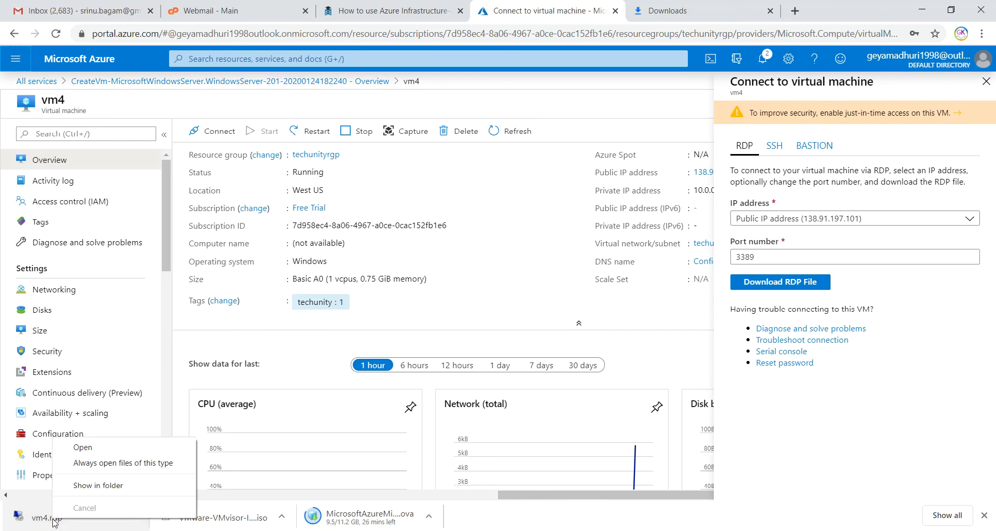
pyautogui.click(97, 455)
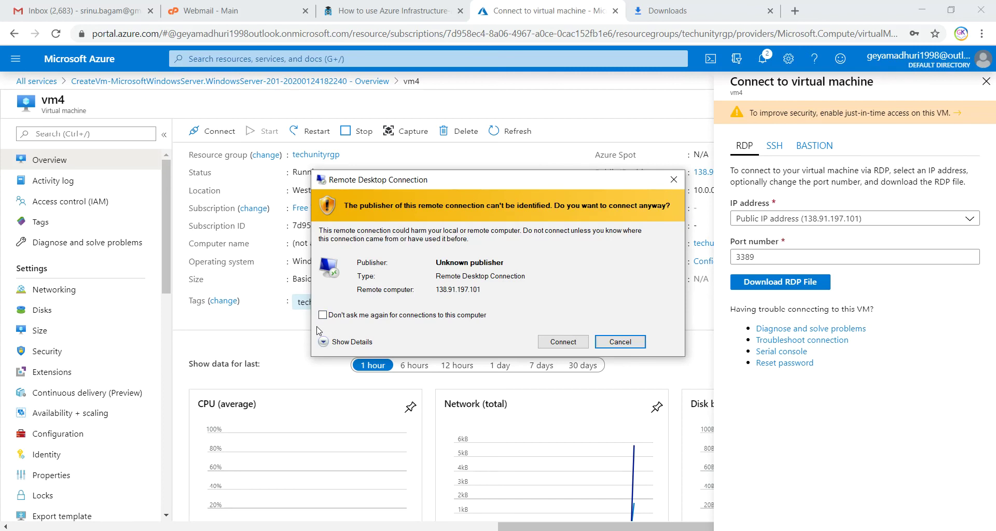
pyautogui.click(322, 315)
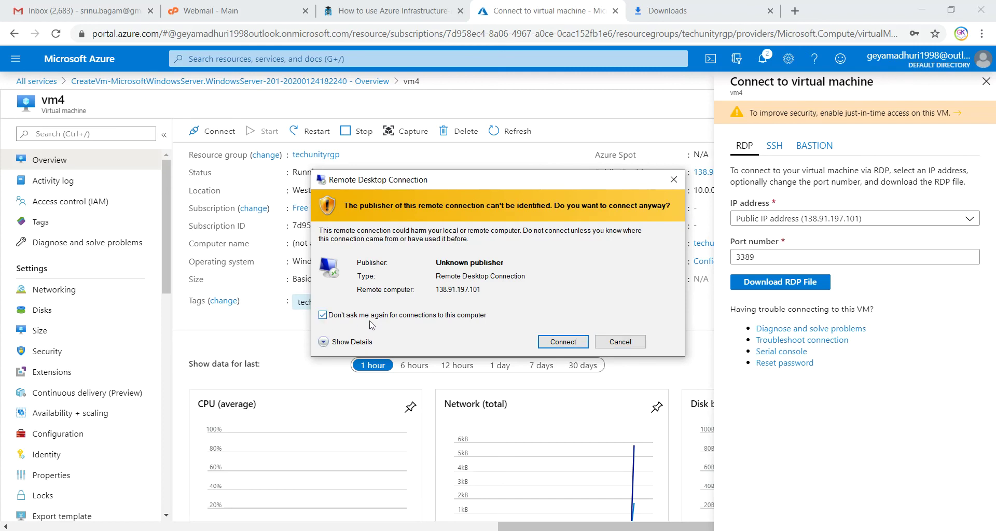
pyautogui.click(564, 342)
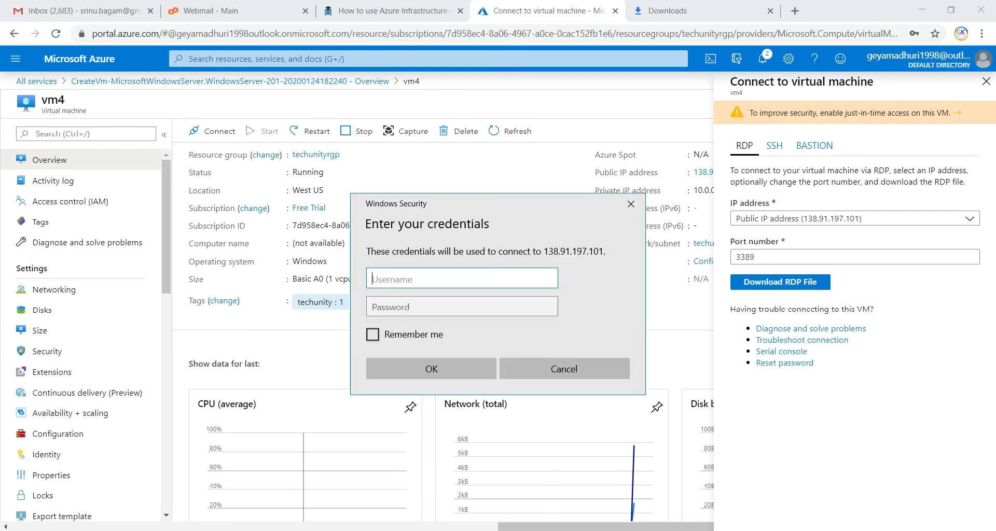
# - Enter the VM administrator username from the notes document into the Windows Security prompt
pyautogui.hotkey('alt', 'Tab')
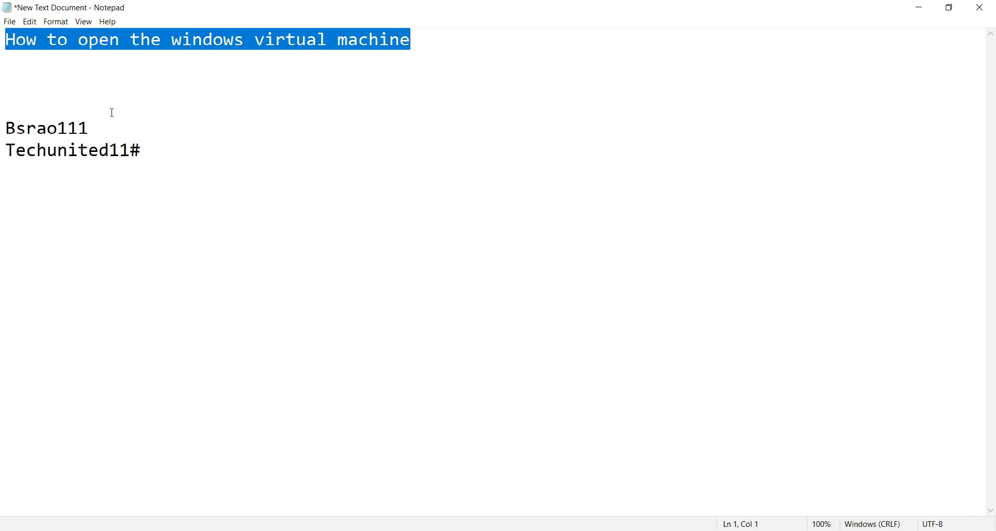
pyautogui.moveTo(94, 128); pyautogui.dragTo(2, 128)
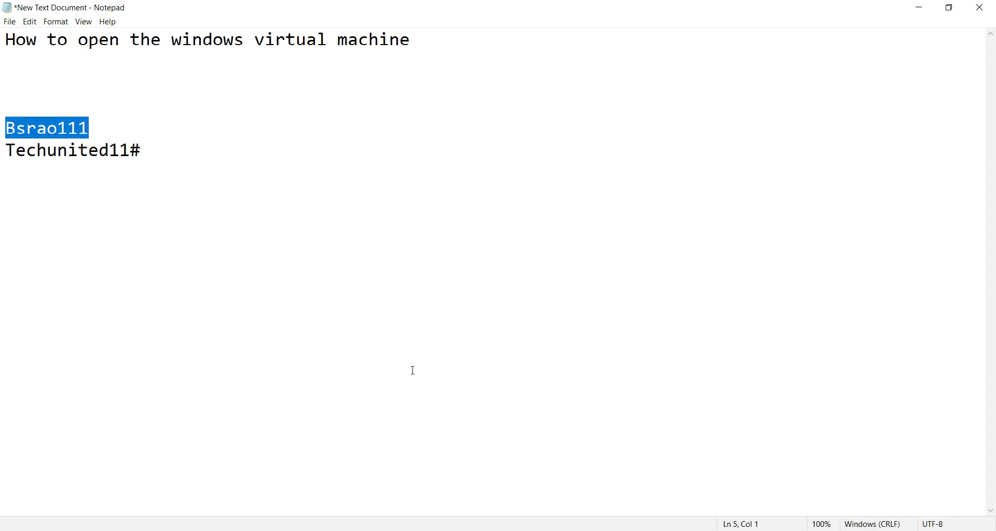
pyautogui.hotkey('alt', 'Tab')
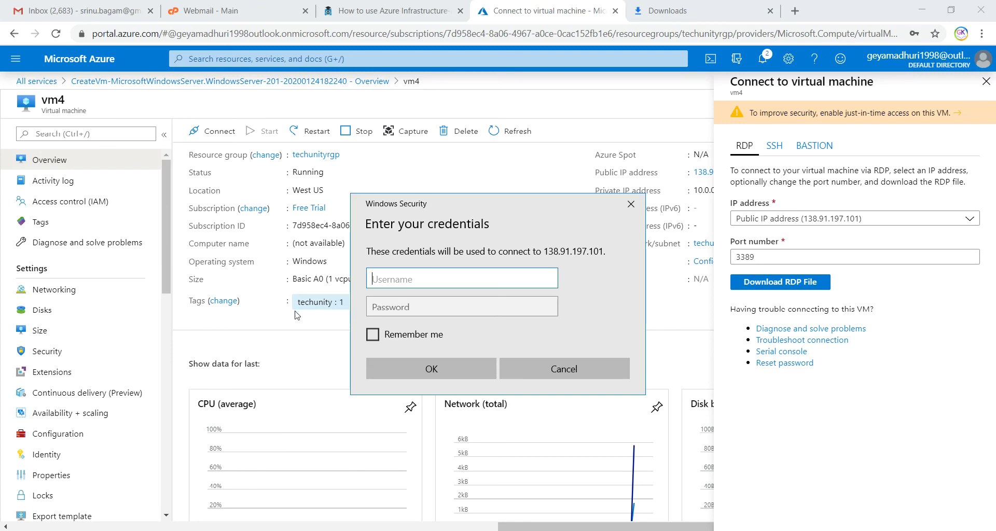
pyautogui.write('Bsrao111')
# - Paste the administrator password, sign in, and accept vm4's certificate with 'Don't ask me again'
pyautogui.hotkey('alt', 'Tab')
pyautogui.moveTo(151, 153); pyautogui.dragTo(4, 151)
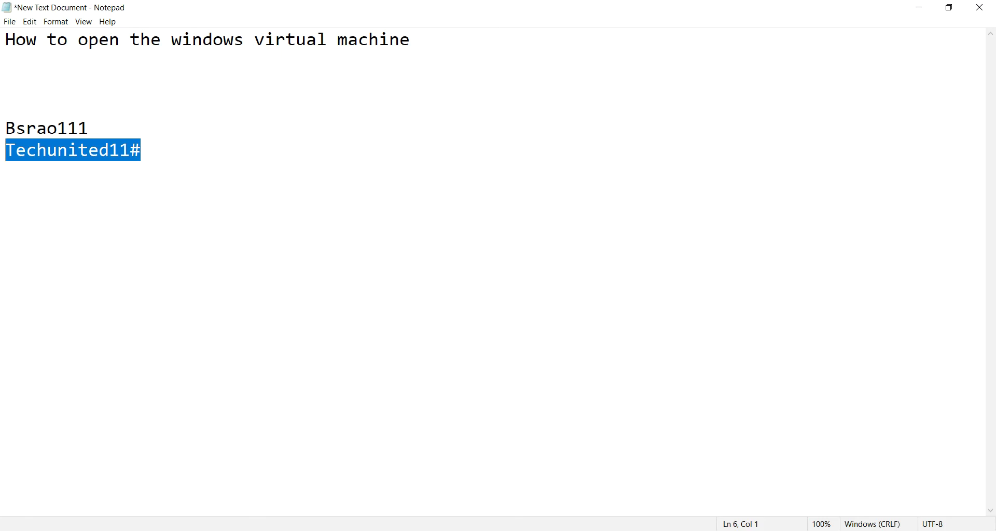
pyautogui.hotkey('alt', 'Tab')
pyautogui.click(374, 306)
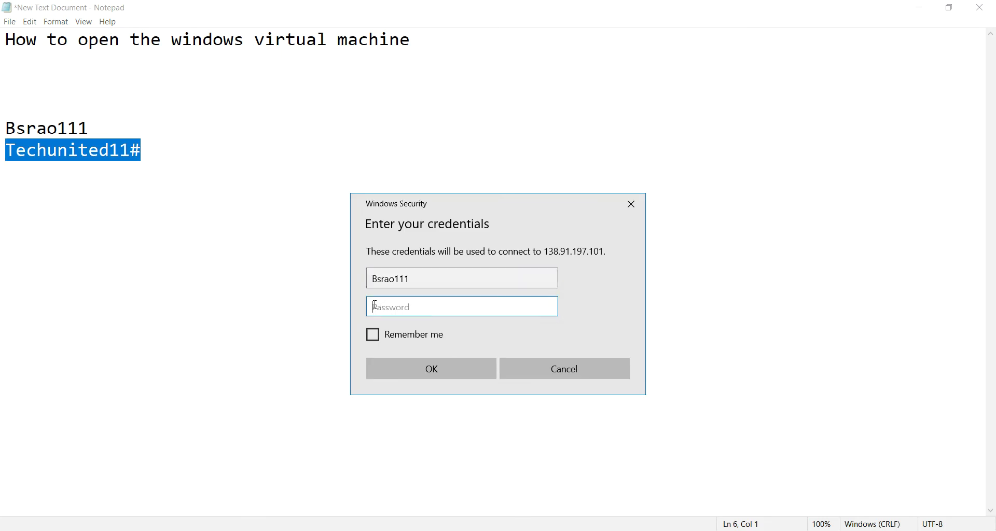
pyautogui.hotkey('ctrl', 'v')
pyautogui.click(435, 371)
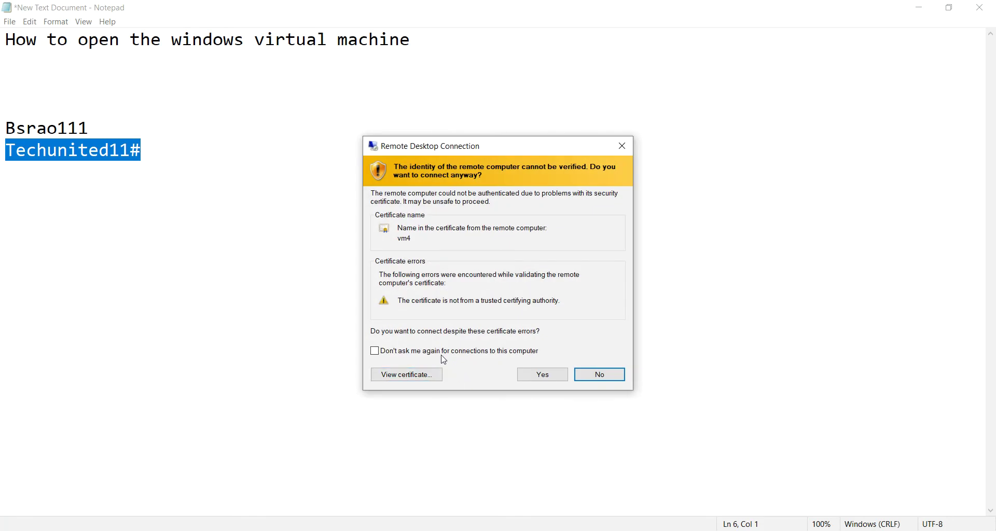
pyautogui.click(449, 355)
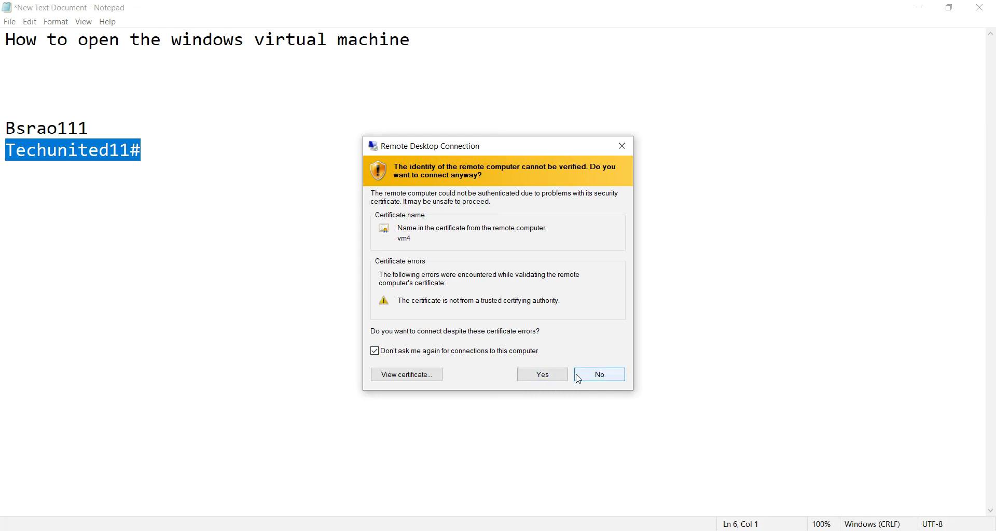
pyautogui.click(545, 377)
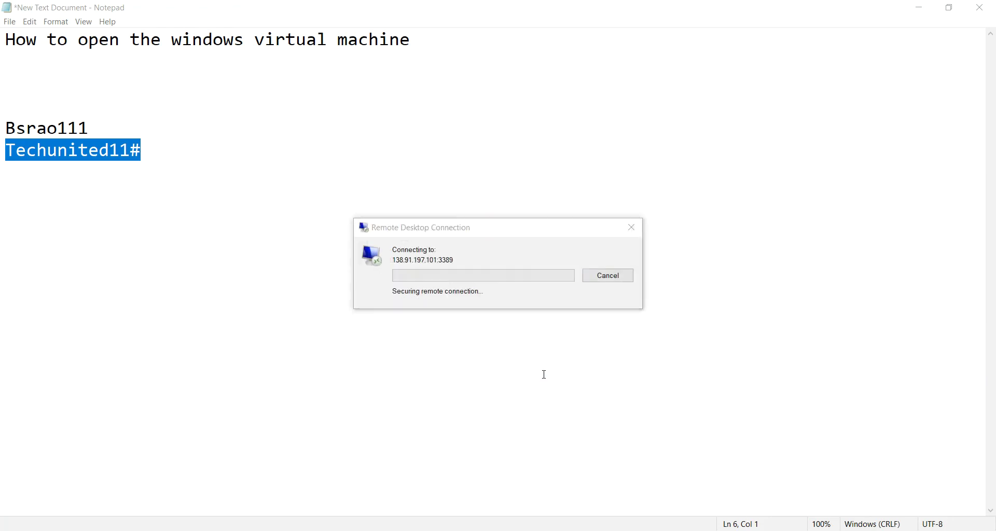
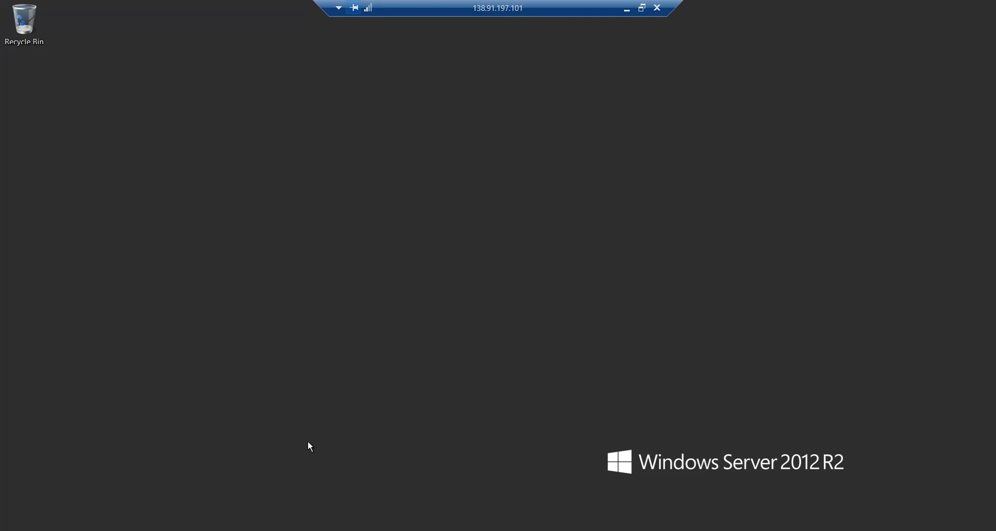
# - Allow network discovery and open the Local Server page showing vm4's properties
pyautogui.press('super+i')
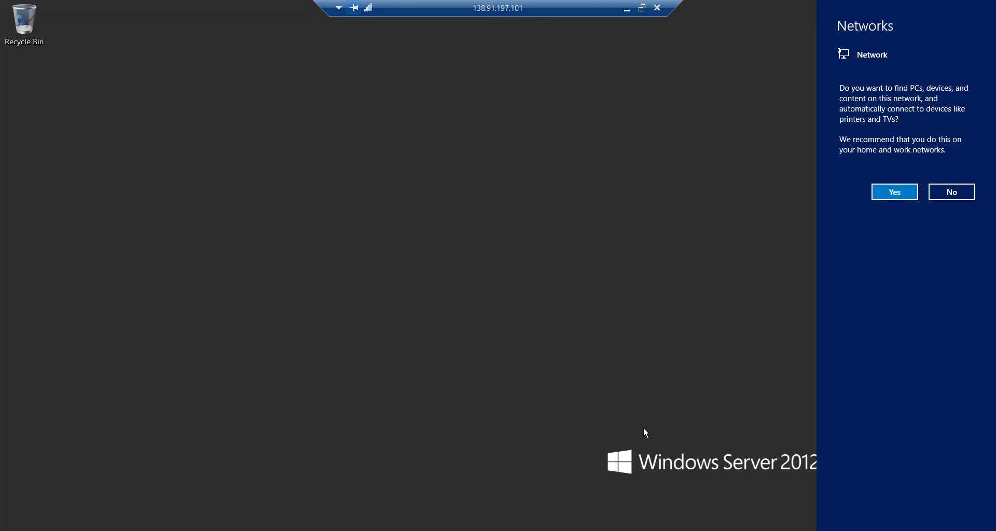
pyautogui.click(897, 194)
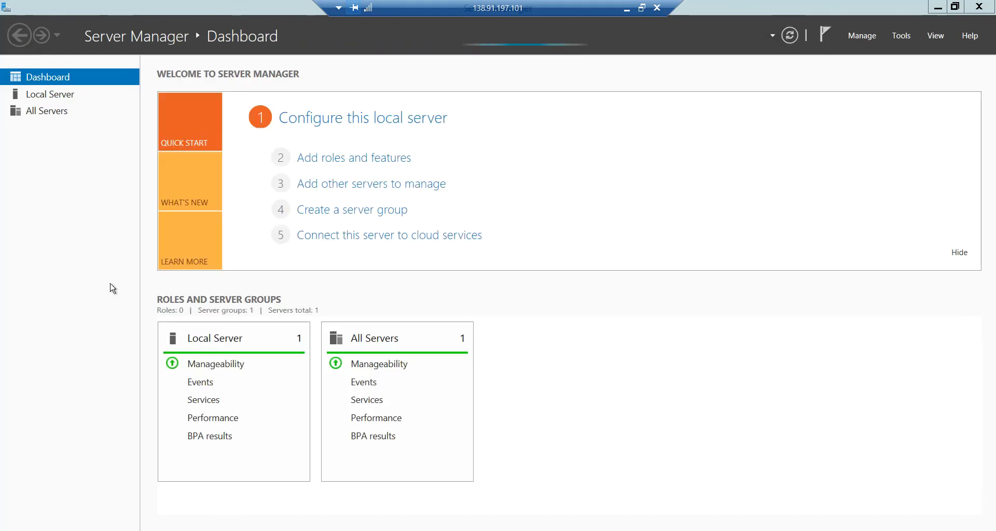
pyautogui.click(70, 99)
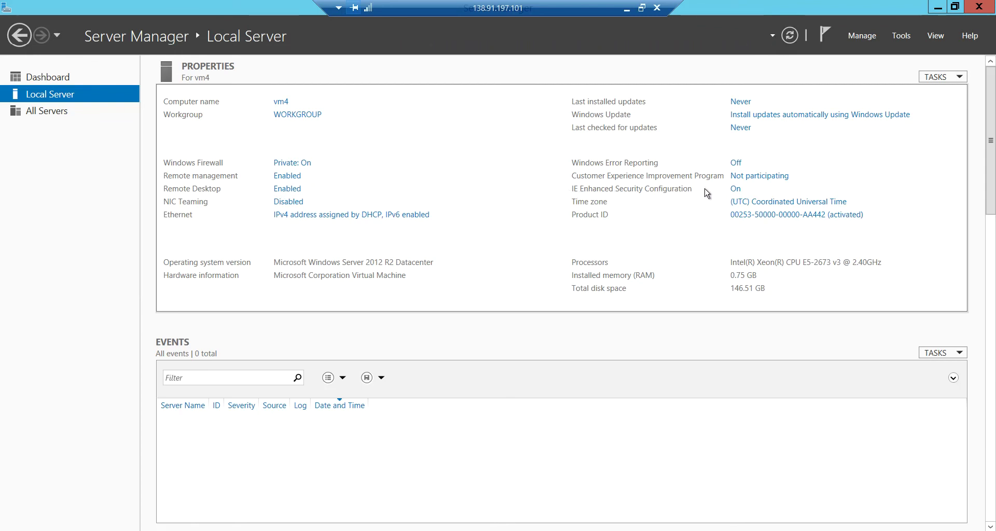
# - Set IE Enhanced Security Configuration to Off for Administrators and Users, then exit Server Manager
pyautogui.click(736, 189)
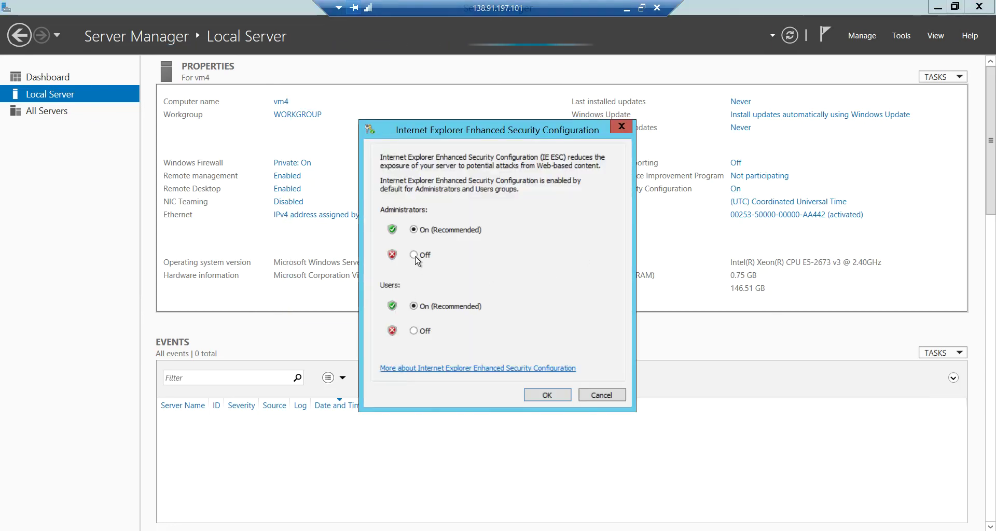
pyautogui.click(415, 256)
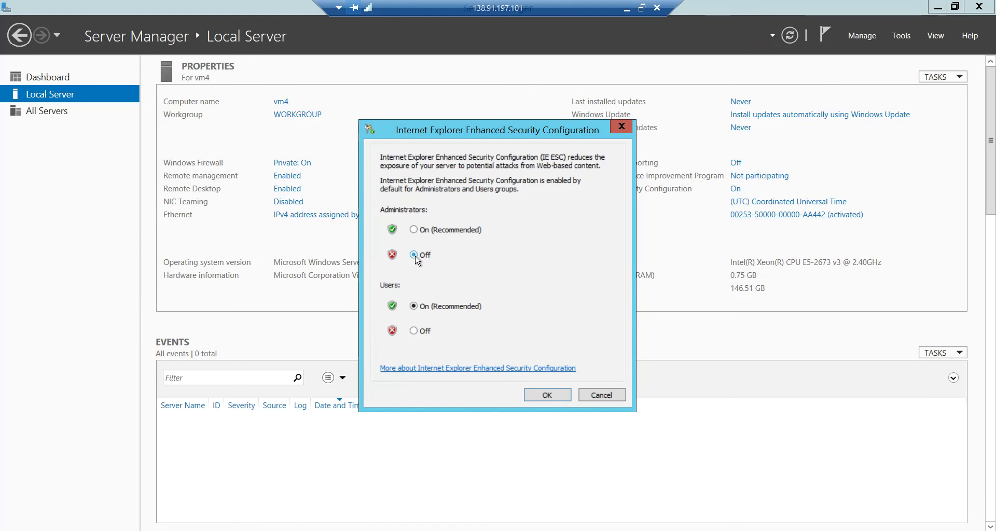
pyautogui.click(414, 332)
pyautogui.click(548, 395)
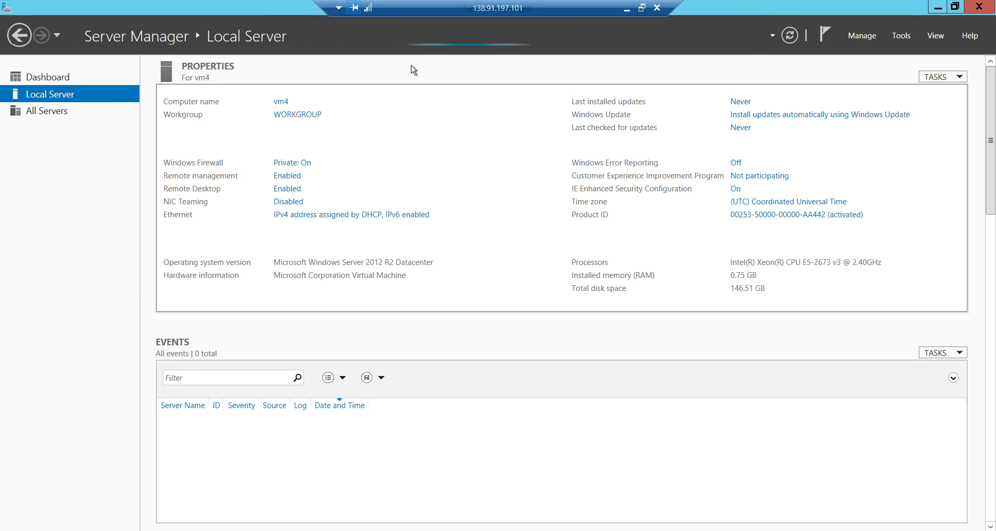
pyautogui.click(3, 9)
pyautogui.click(33, 87)
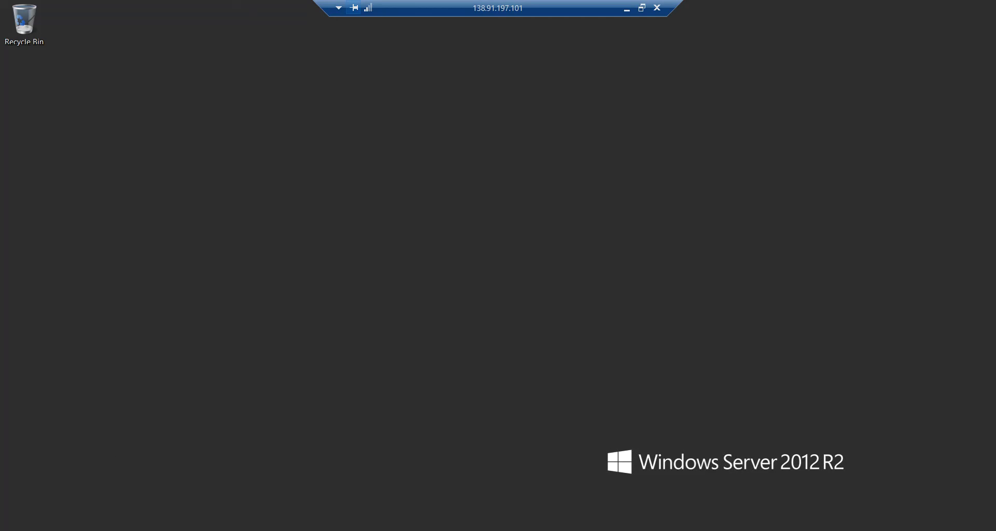
# - Launch Internet Explorer and finish first-run setup with 'Don't use recommended settings'
pyautogui.press('super')
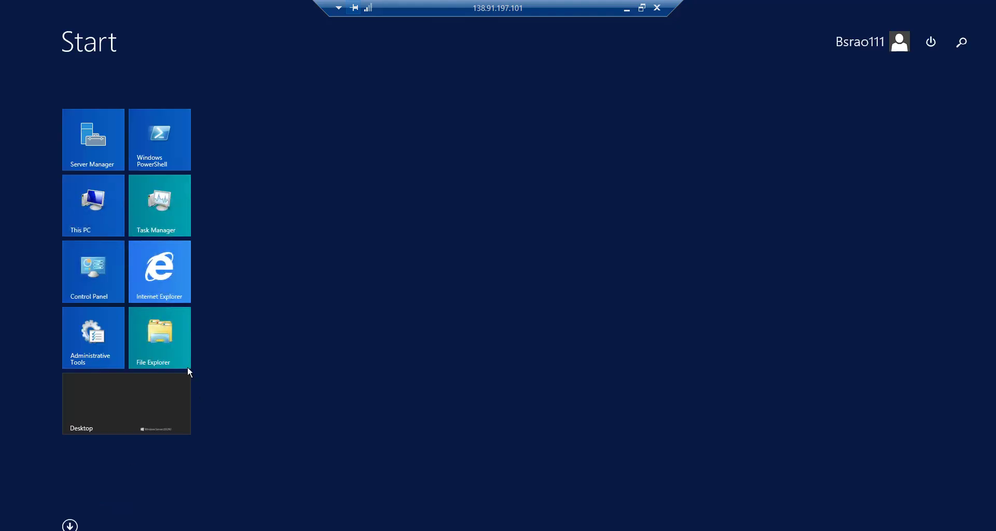
pyautogui.click(156, 278)
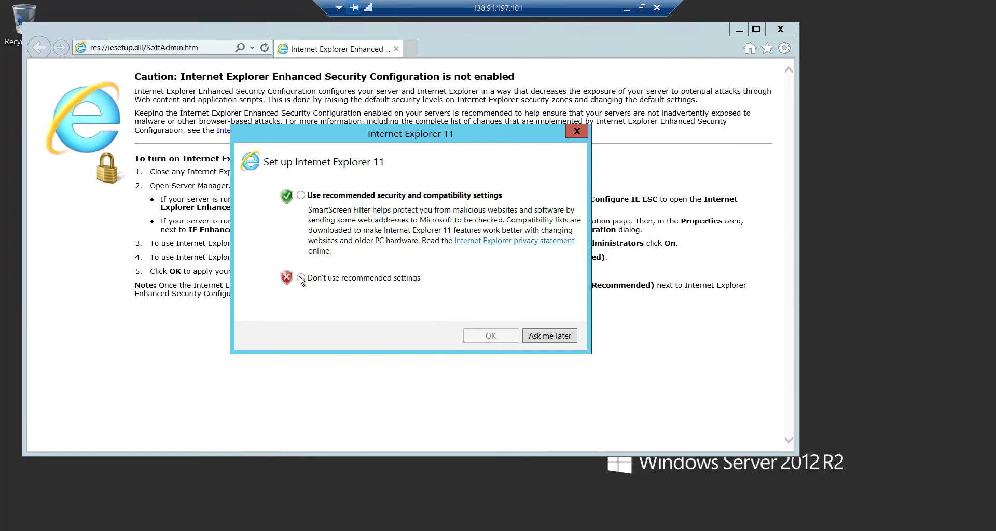
pyautogui.click(301, 278)
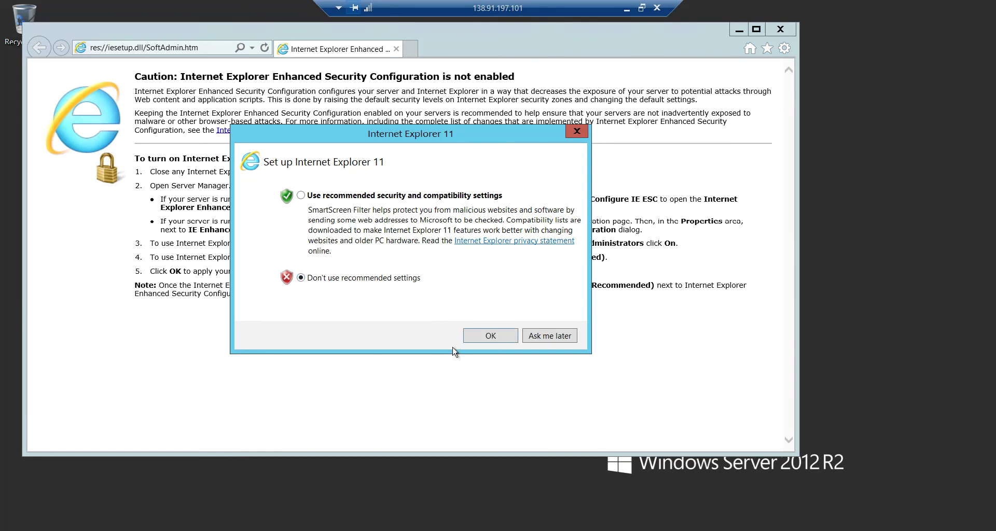
pyautogui.click(489, 336)
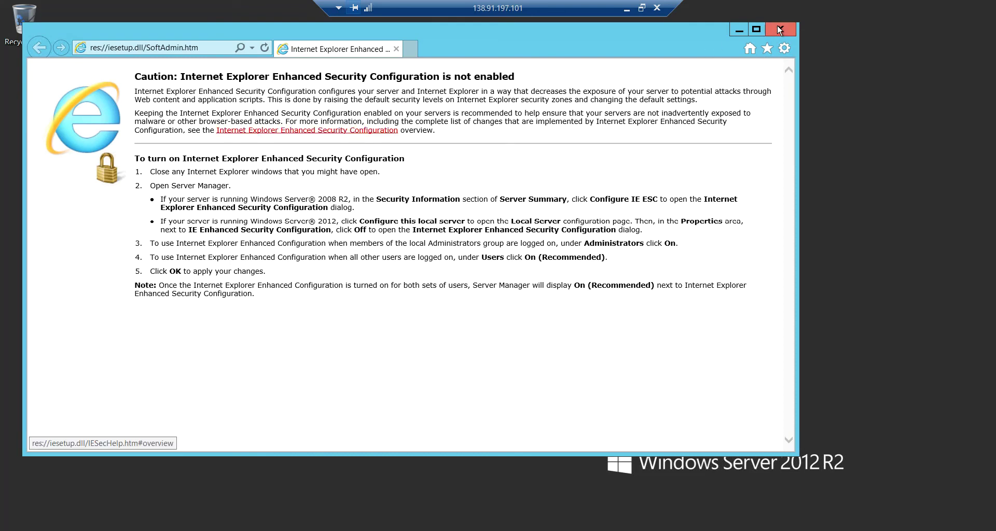
# - Close Internet Explorer and disconnect from the remote server session
pyautogui.click(778, 27)
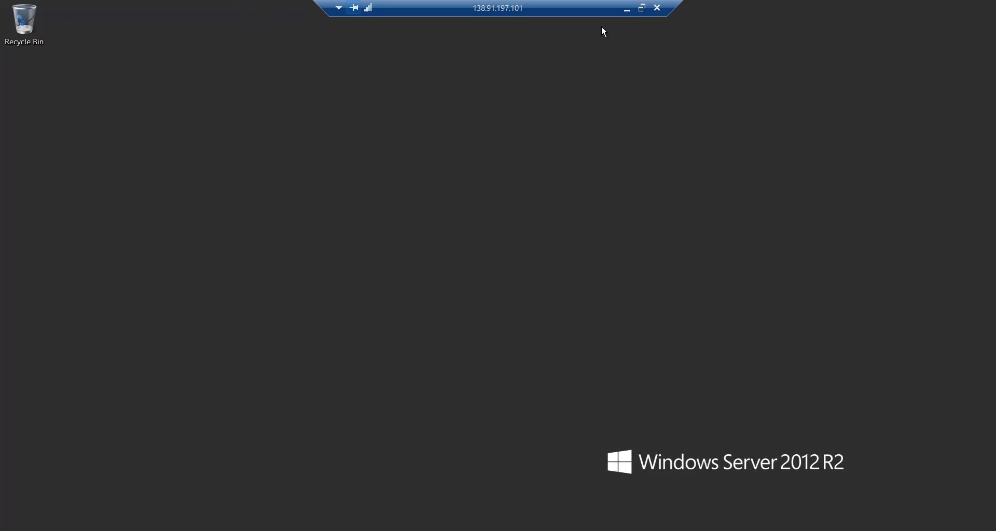
pyautogui.click(658, 8)
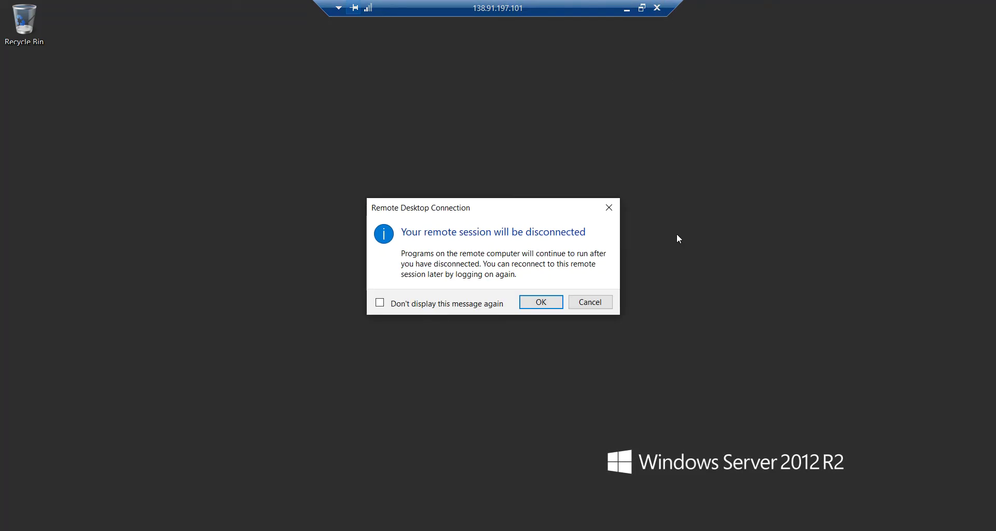
pyautogui.click(554, 306)
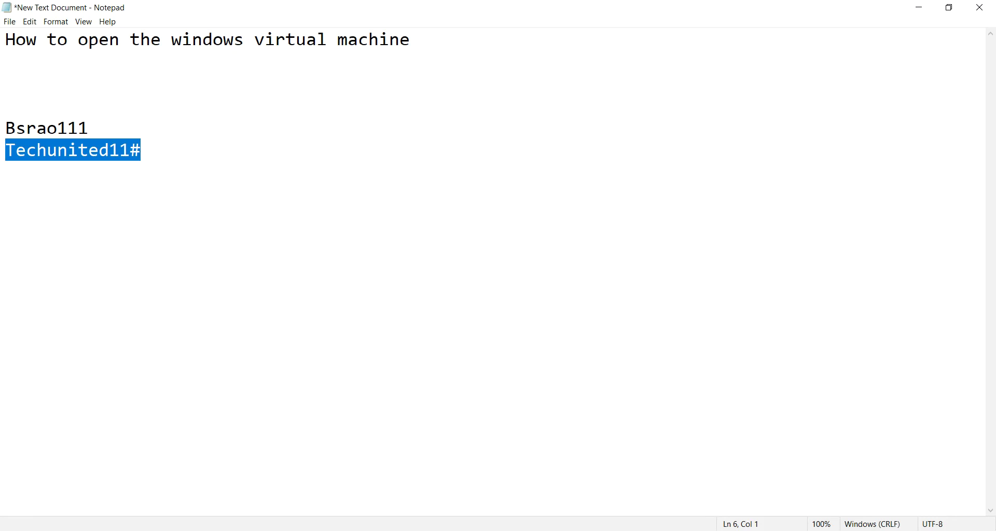
# - Replace 'open' with 'delete' in the Notepad heading, then return to the Azure portal
pyautogui.hotkey('alt', 'Tab')
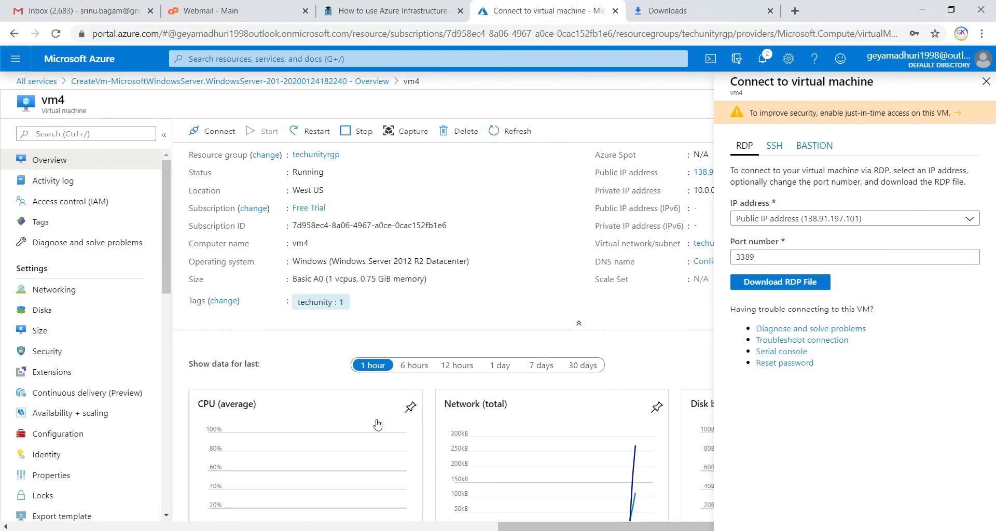
pyautogui.hotkey('alt', 'Tab')
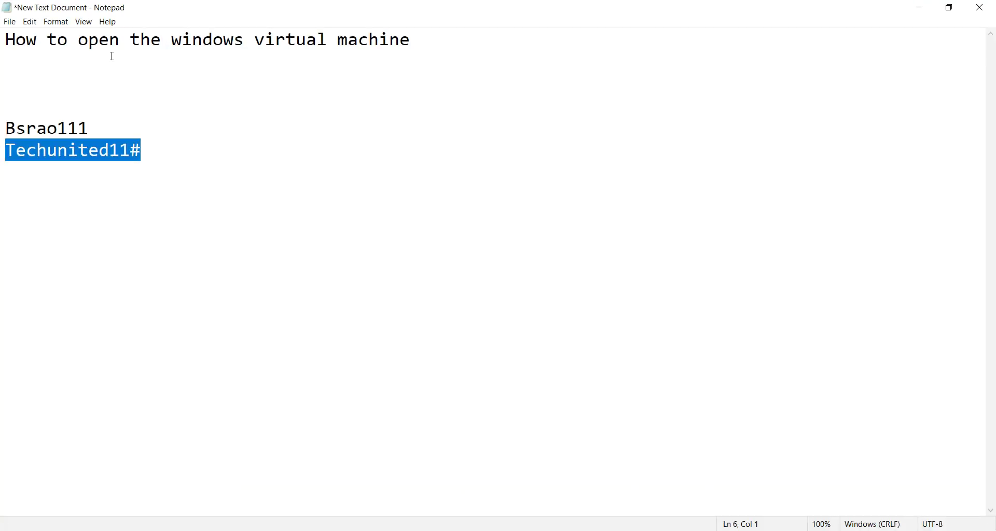
pyautogui.moveTo(80, 39); pyautogui.dragTo(120, 37)
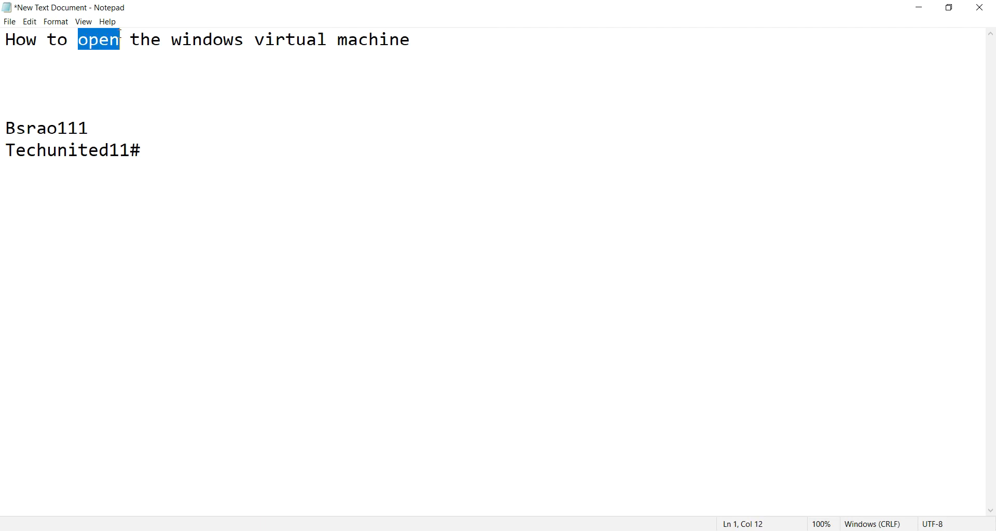
pyautogui.write('delete')
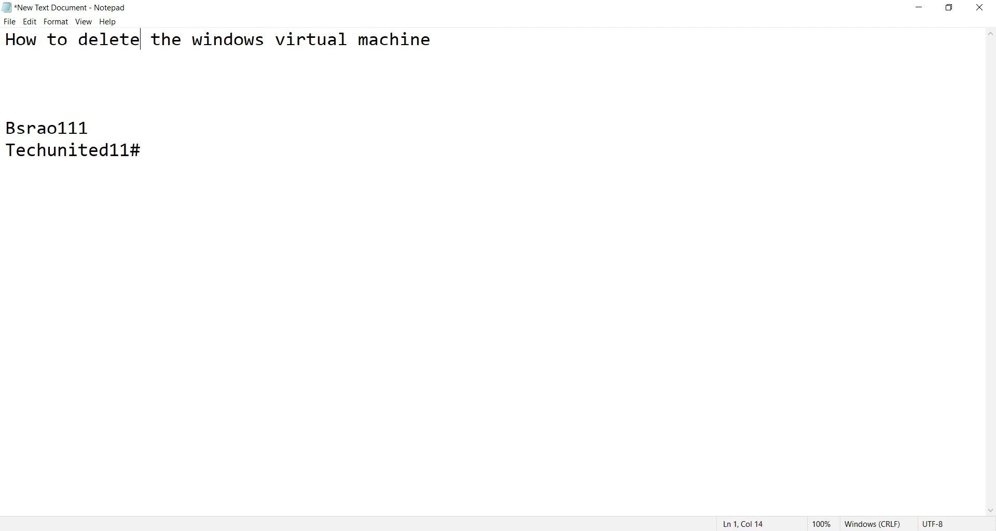
pyautogui.moveTo(435, 39); pyautogui.dragTo(5, 39)
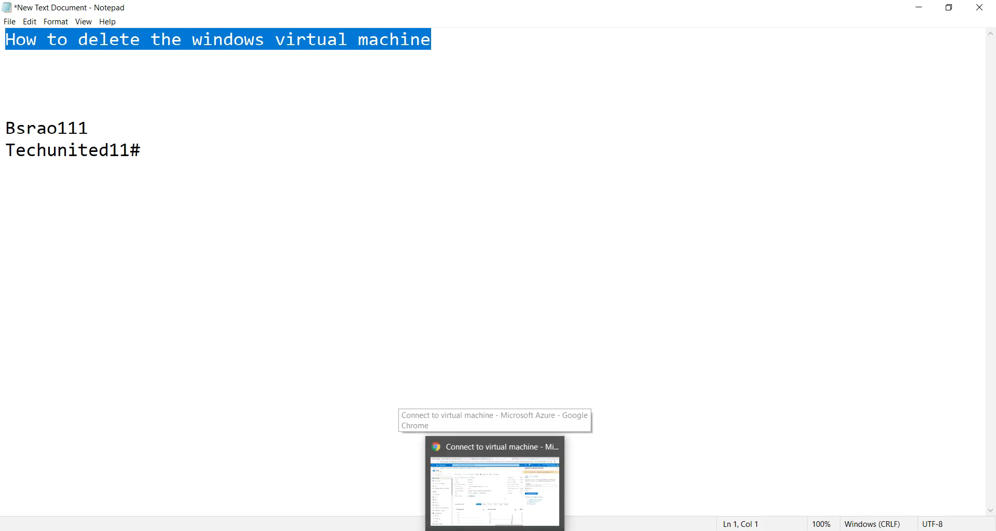
pyautogui.click(495, 485)
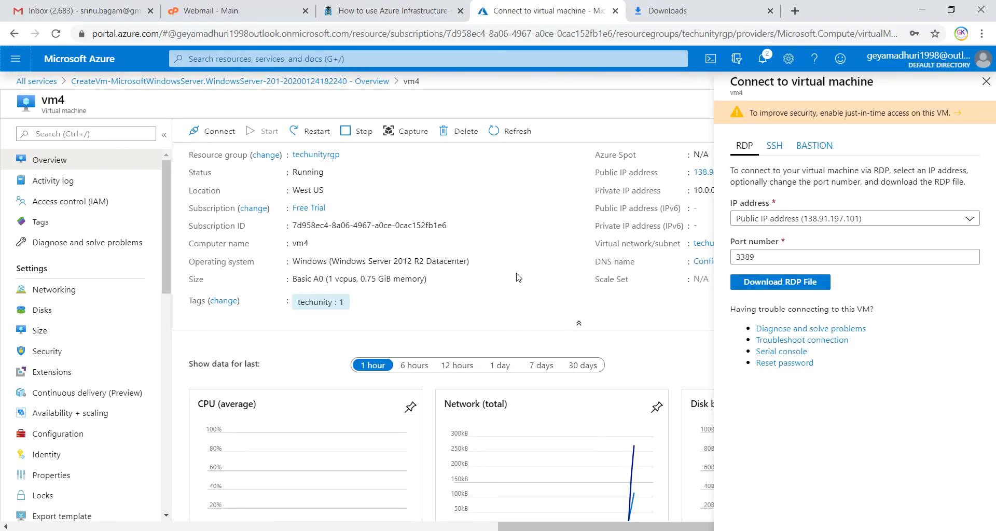
# - Go to Virtual machines from the portal menu and tick vm4's checkbox
pyautogui.click(985, 80)
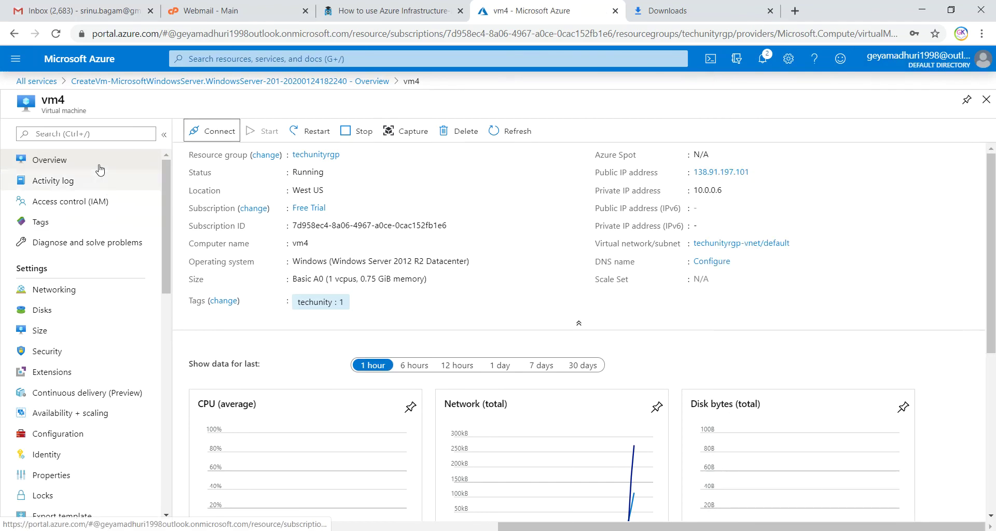
pyautogui.click(15, 58)
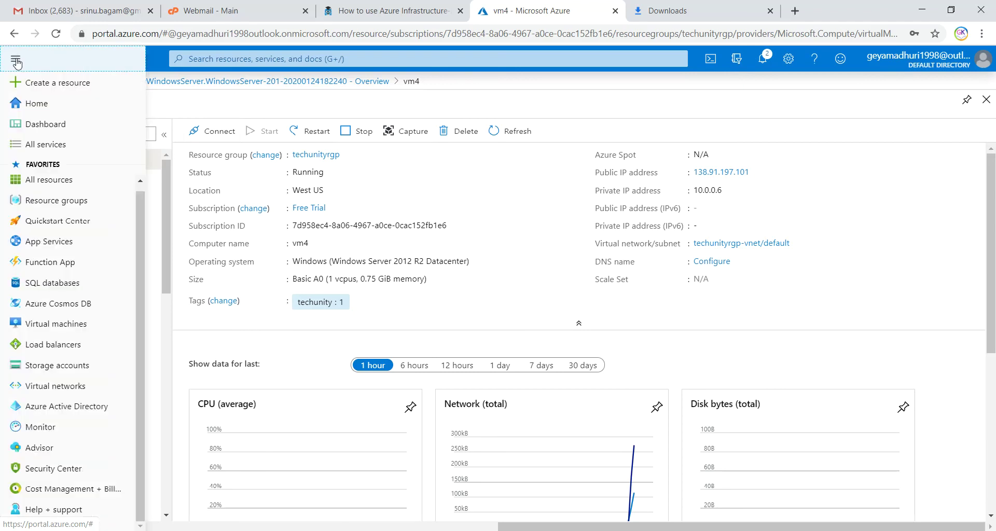
pyautogui.click(63, 328)
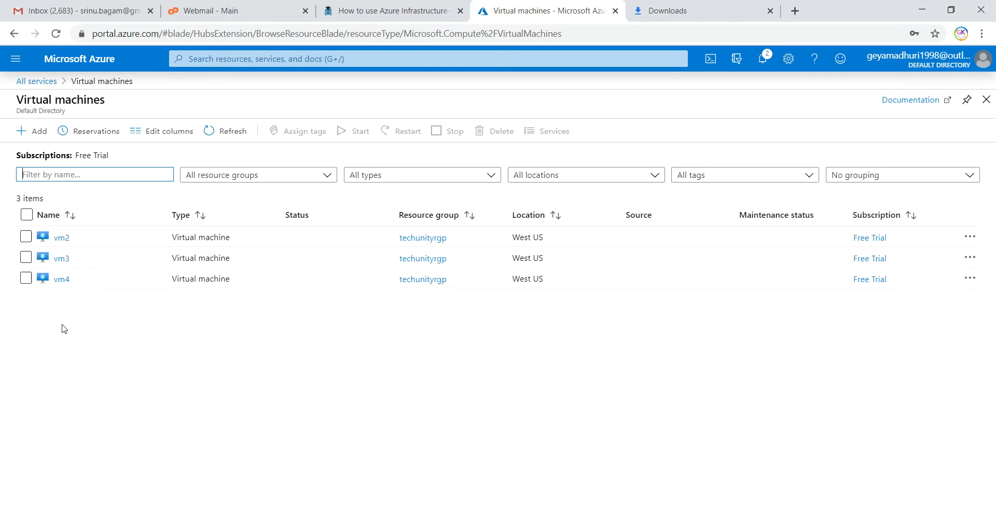
pyautogui.click(26, 279)
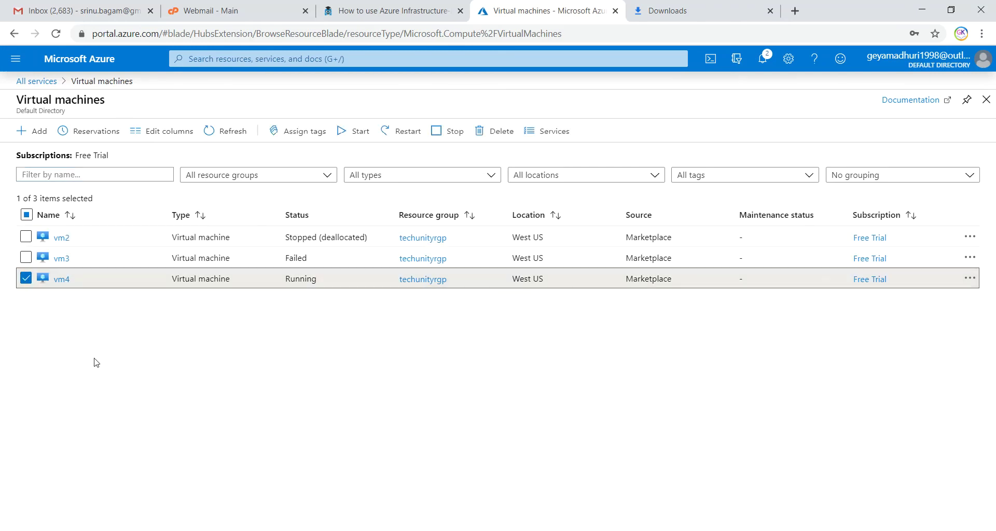
pyautogui.click(26, 278)
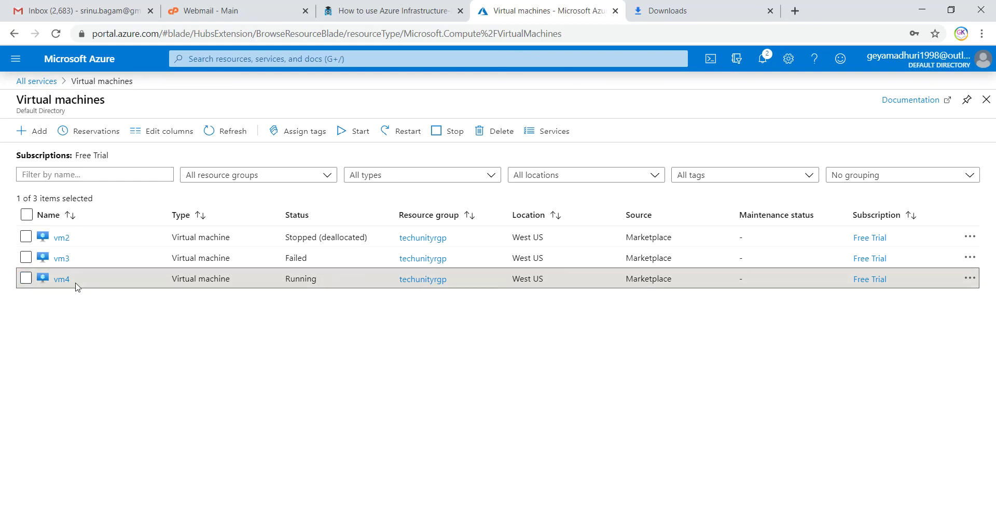
pyautogui.moveTo(77, 287); pyautogui.dragTo(53, 281)
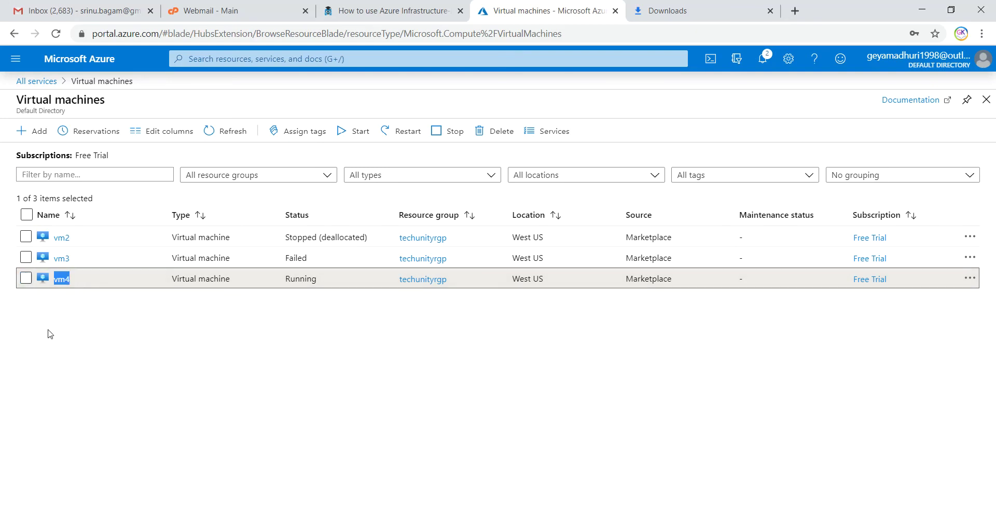
pyautogui.click(26, 278)
# - Delete vm4, typing 'yes' in the Confirm delete box
pyautogui.click(487, 139)
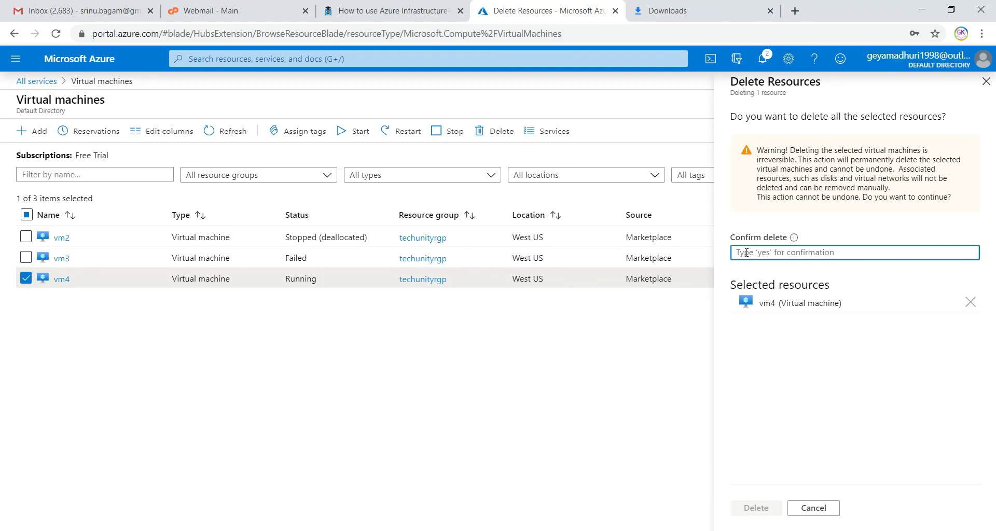
pyautogui.write('yes')
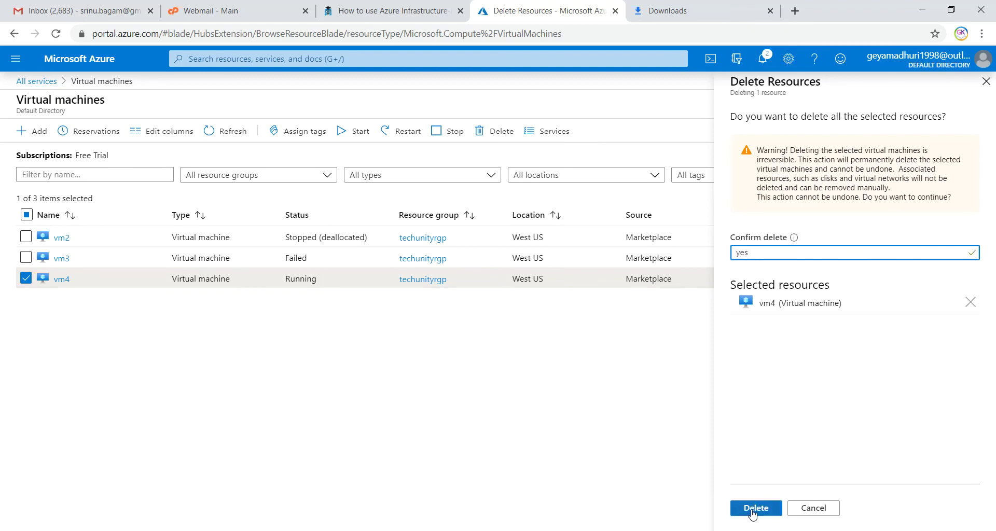
pyautogui.click(758, 509)
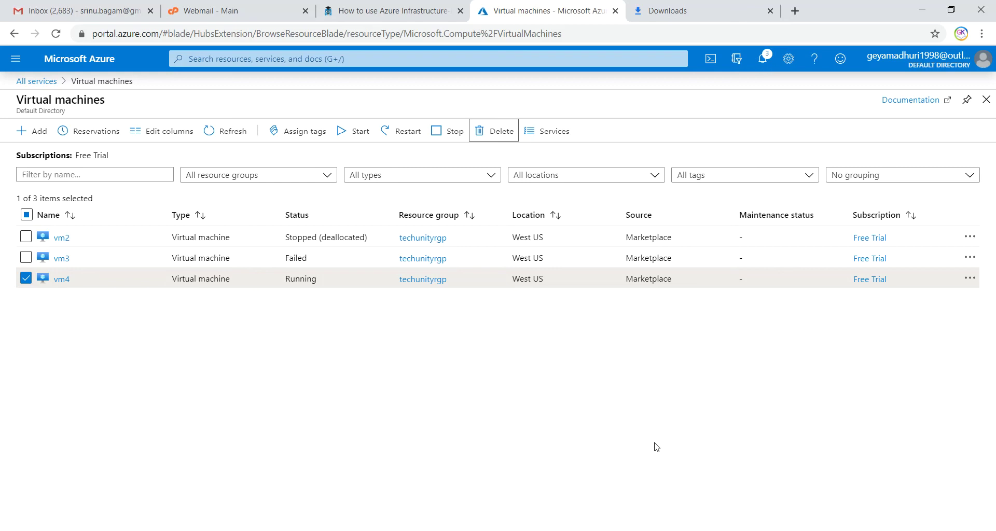
# - Check the 'Executed delete command' notification for vm4, then close Notifications
pyautogui.click(762, 59)
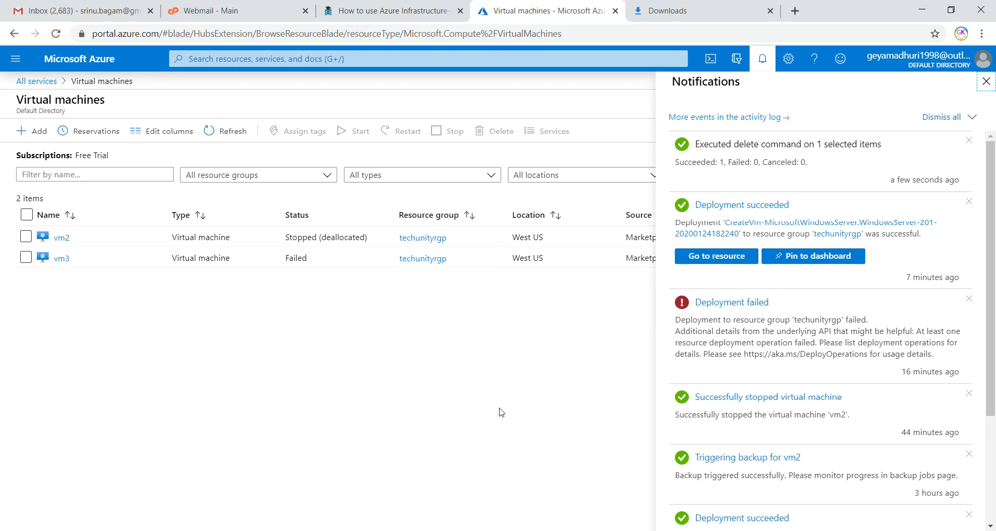
pyautogui.click(986, 81)
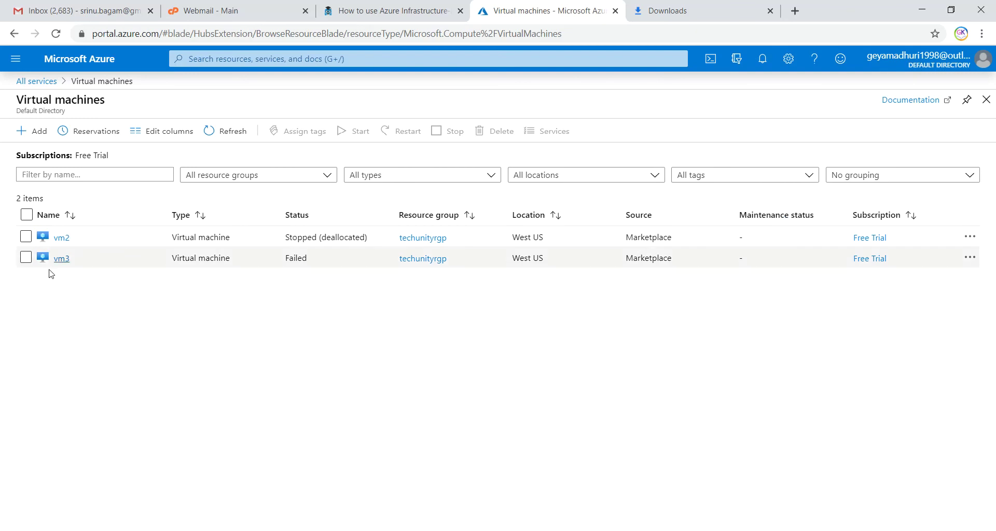